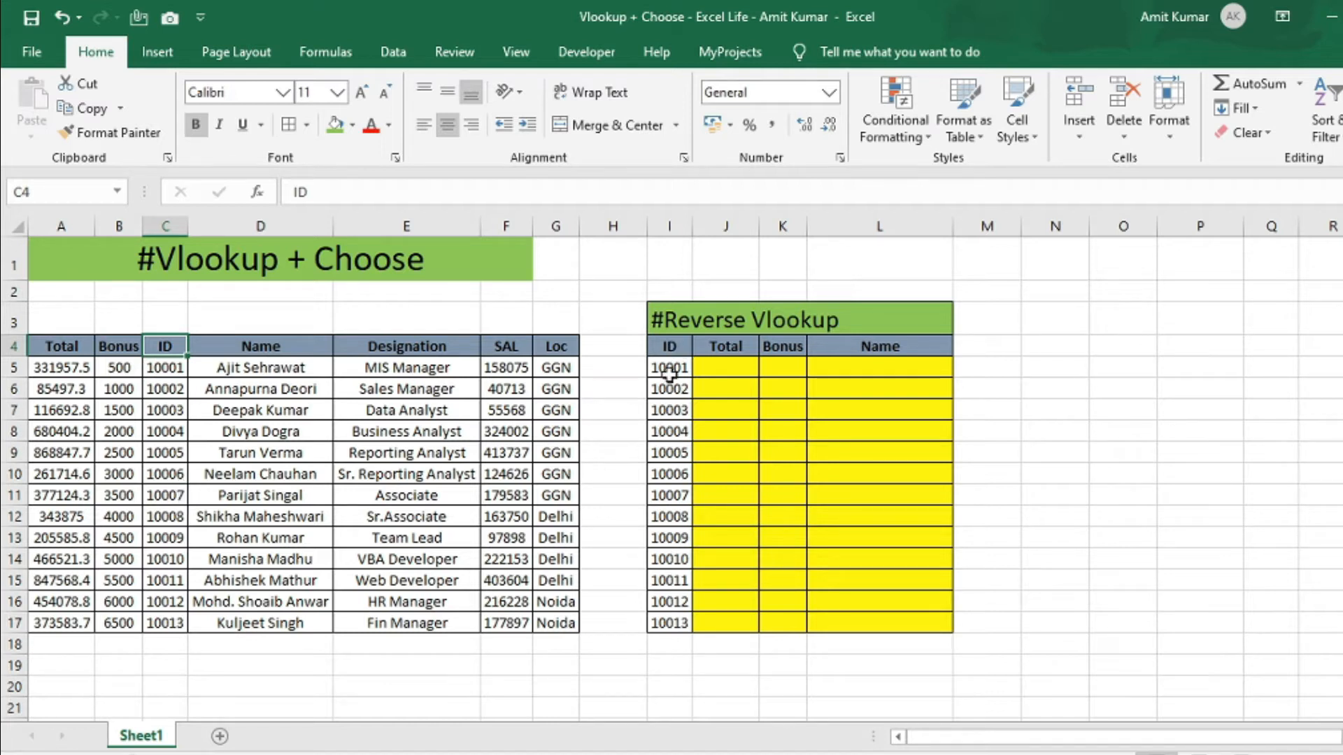
Select the source data from the ID header across and down, and view the CHOOSE syntax in A4 of Sheet2.
{"action": "key", "text": "ctrl+shift+Right"}
{"action": "key", "text": "ctrl+shift+Down"}
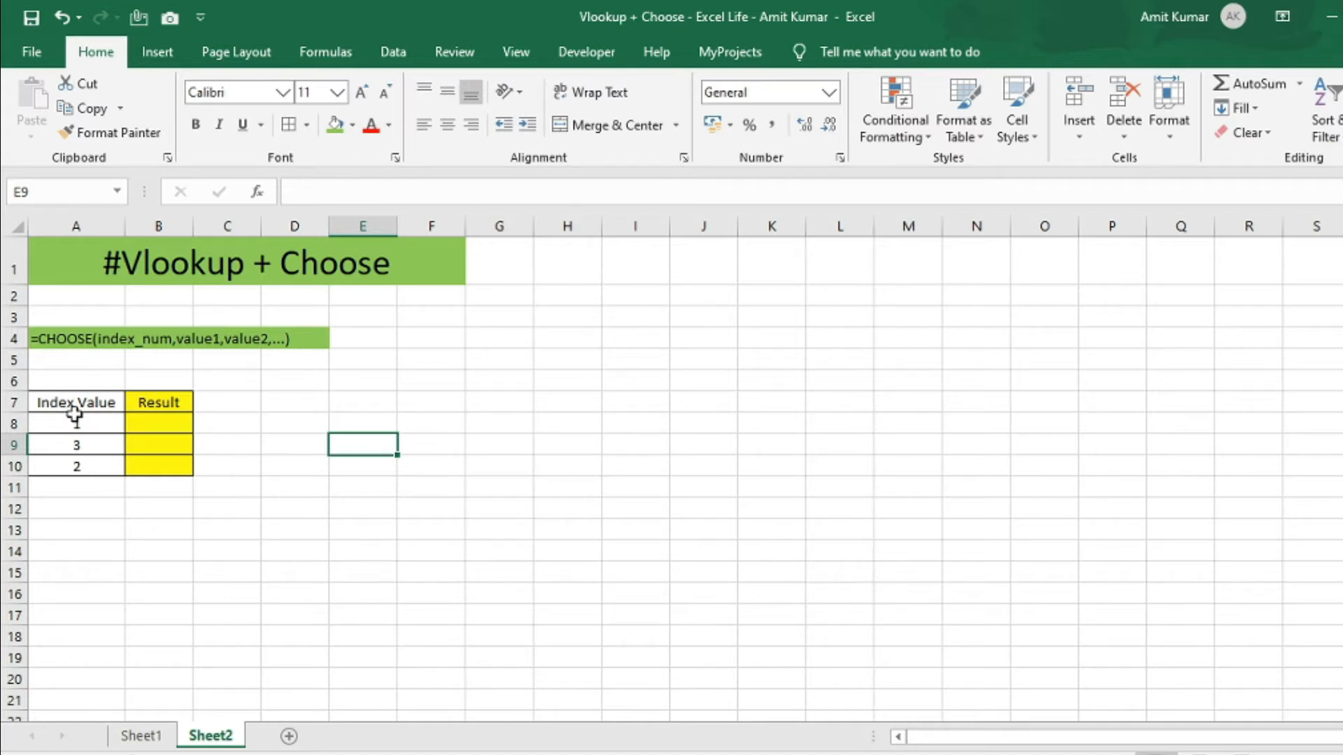
{"action": "left_click", "coordinate": [94, 338]}
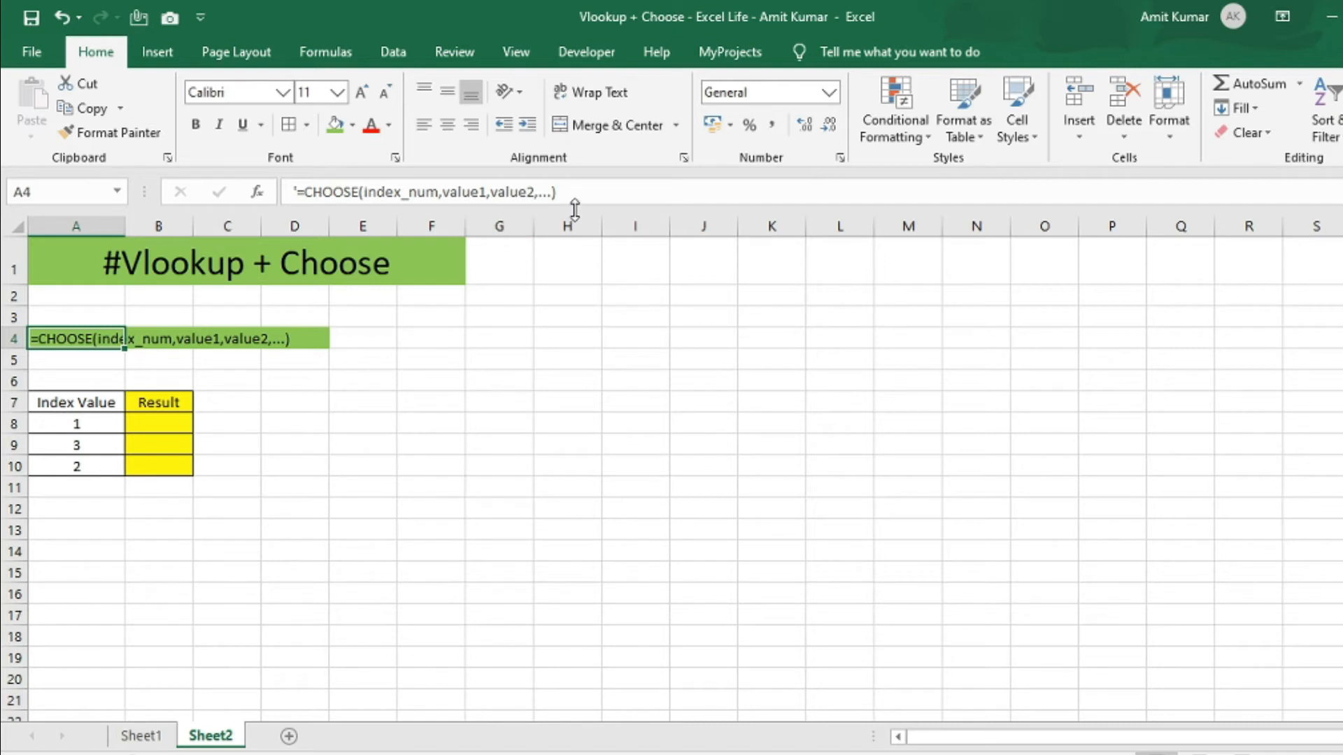
Enter the formula =CHOOSE(1,"First","Second","Third") in cell E6.
{"action": "left_click", "coordinate": [353, 381]}
{"action": "type", "text": "=choo"}
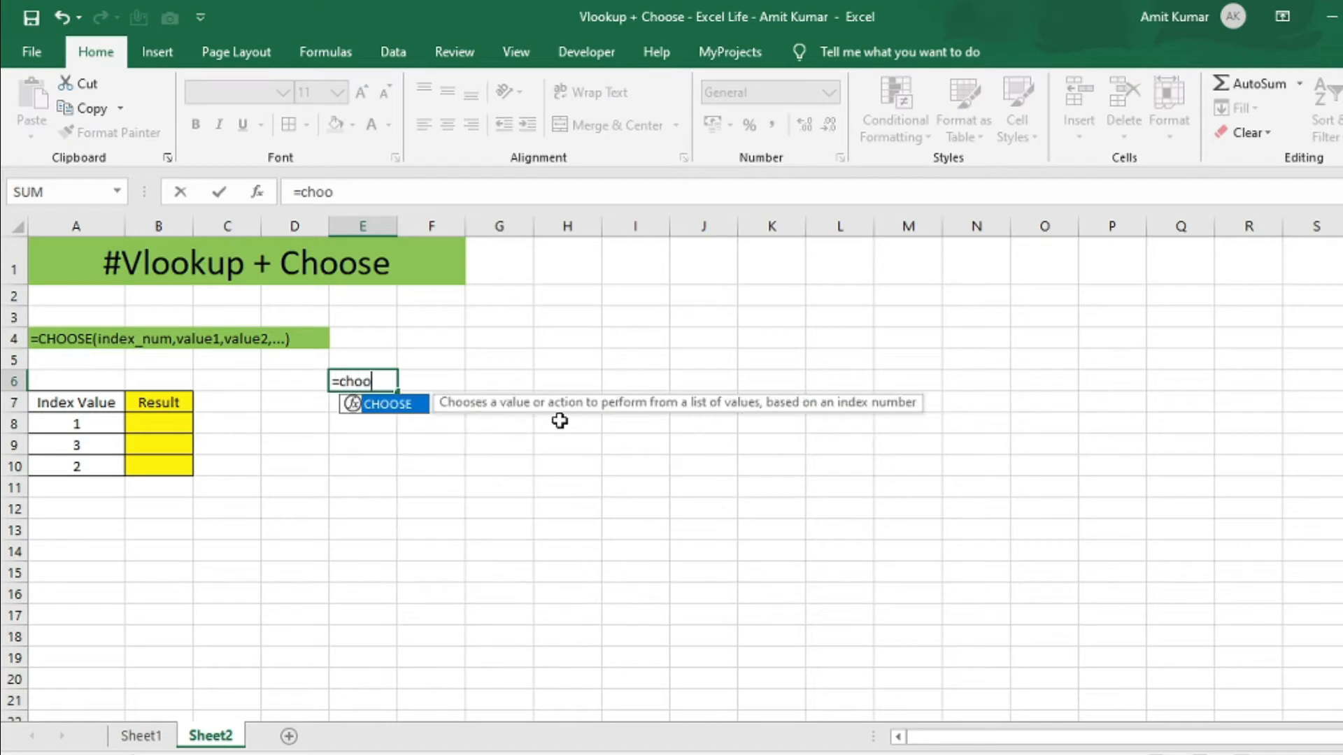
{"action": "key", "text": "Tab"}
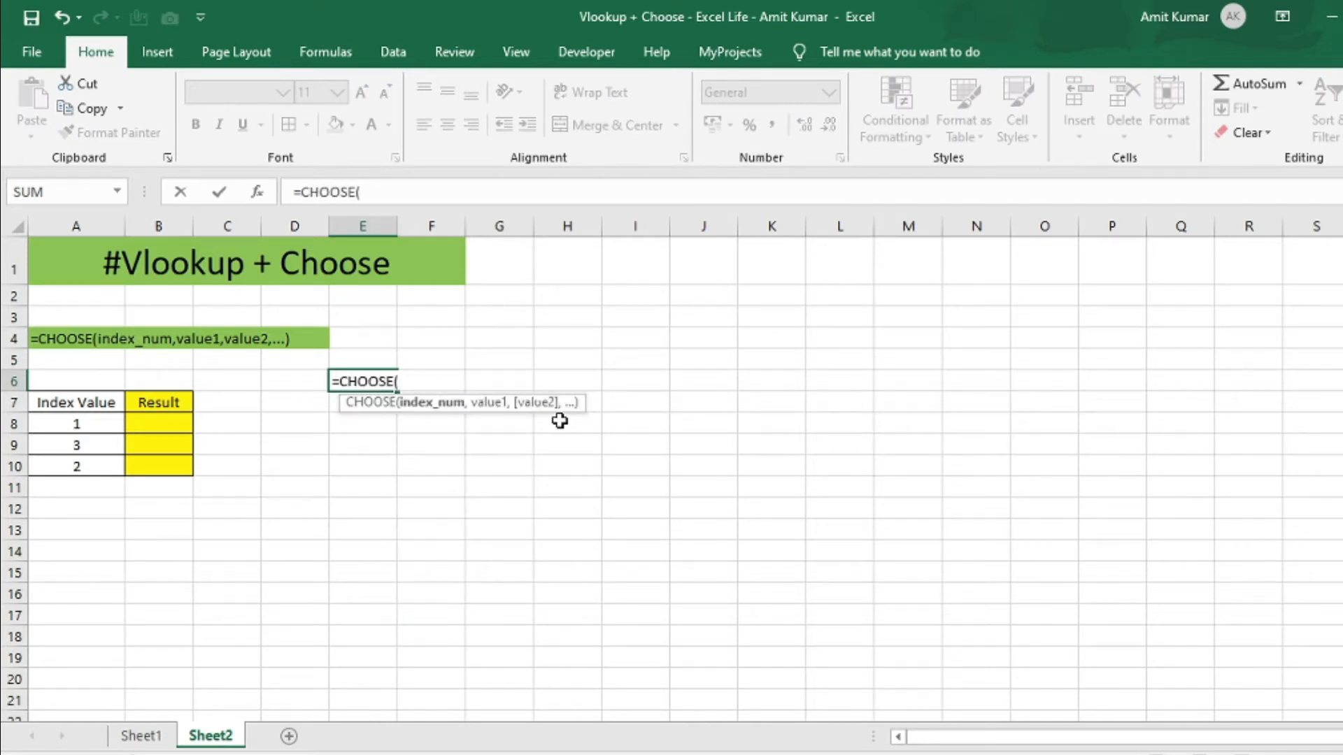
{"action": "type", "text": "1,"}
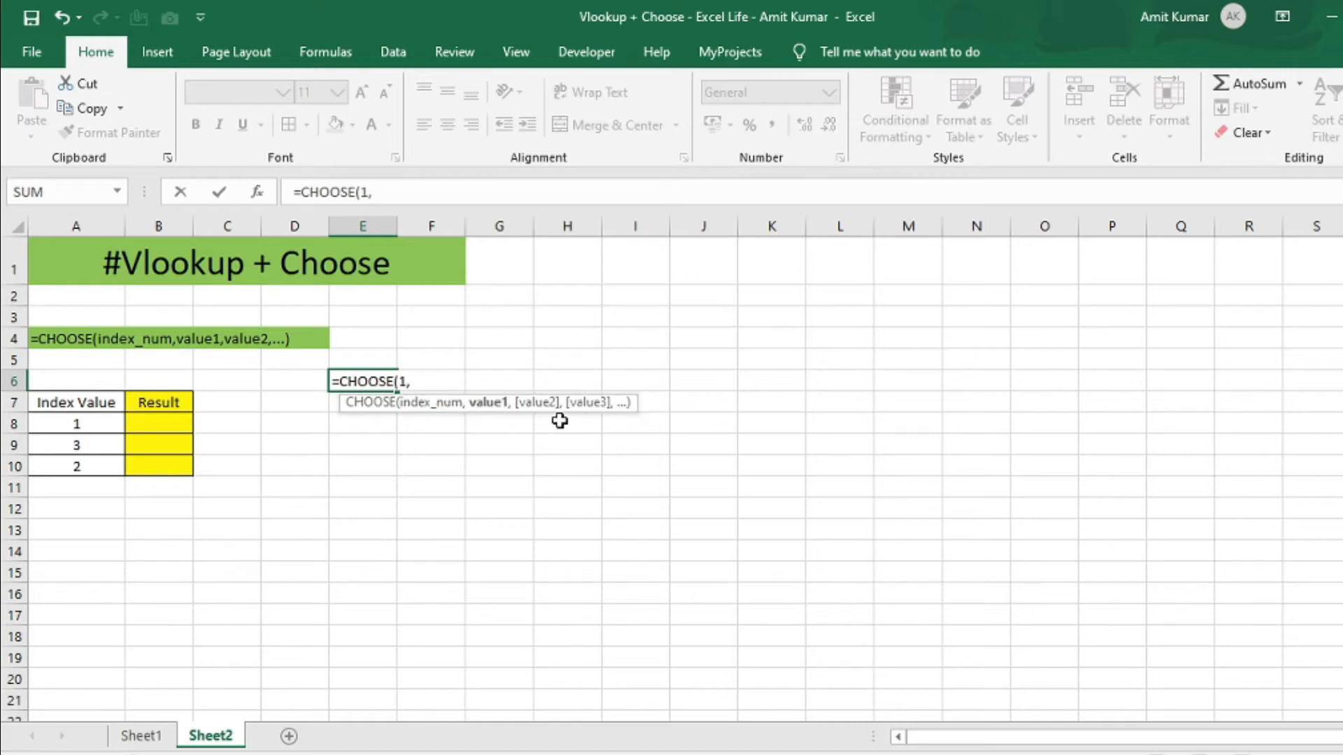
{"action": "type", "text": "\"First\","}
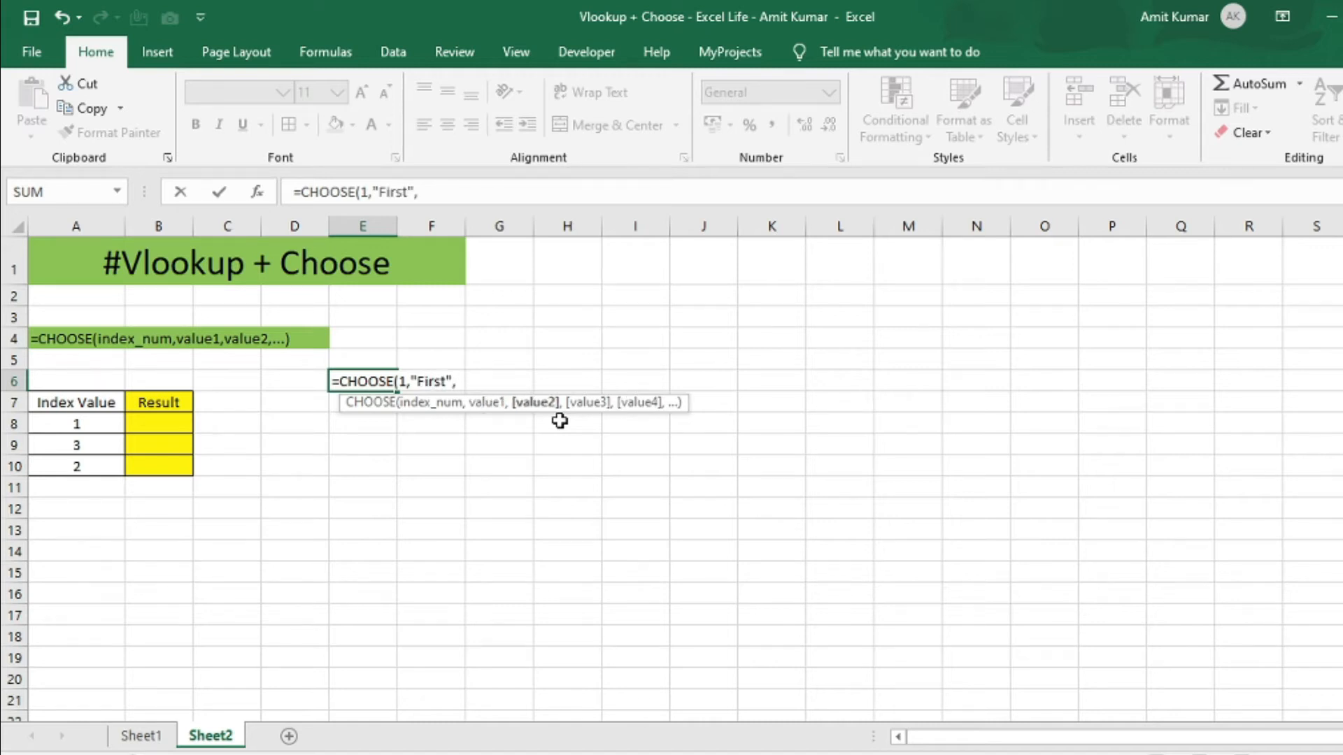
{"action": "type", "text": "\"Second\","}
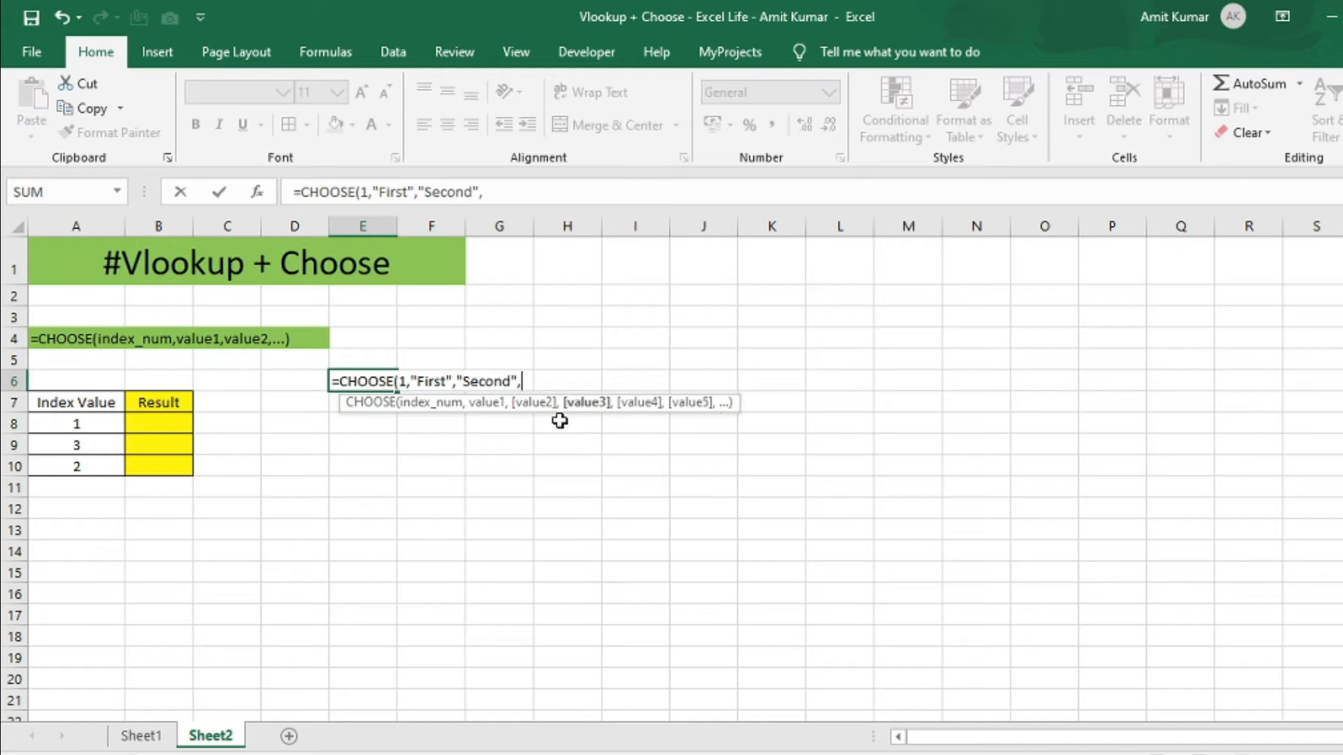
{"action": "type", "text": "\"Third\")"}
{"action": "key", "text": "Return"}
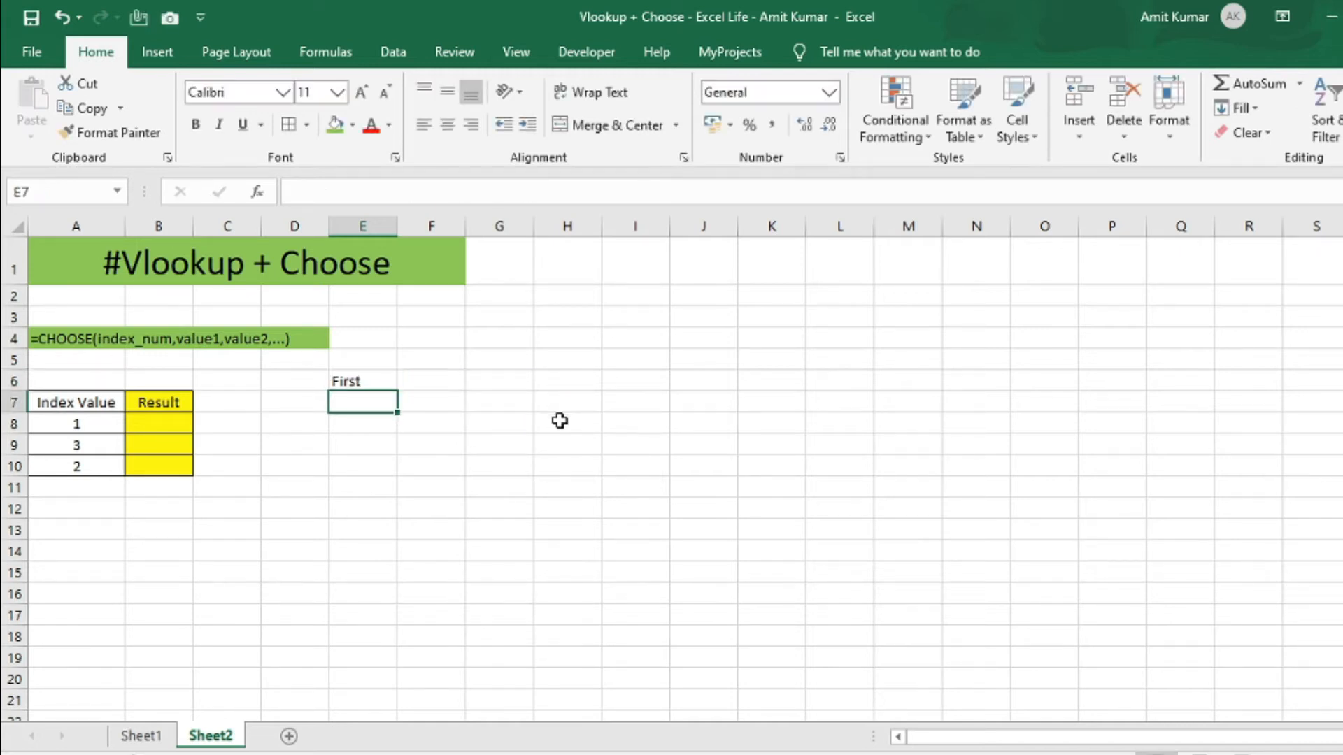
Change the index number of the CHOOSE formula in E6 to 3.
{"action": "key", "text": "Up"}
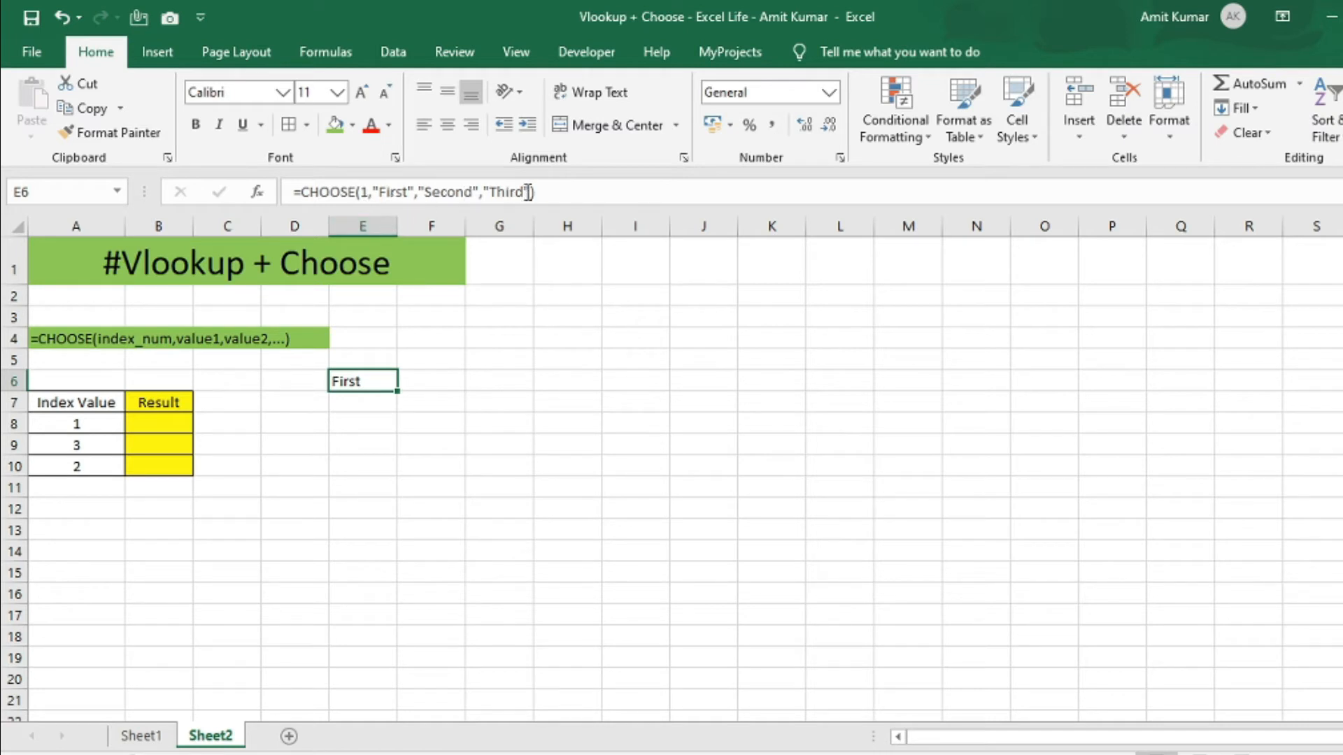
{"action": "left_click", "coordinate": [368, 194]}
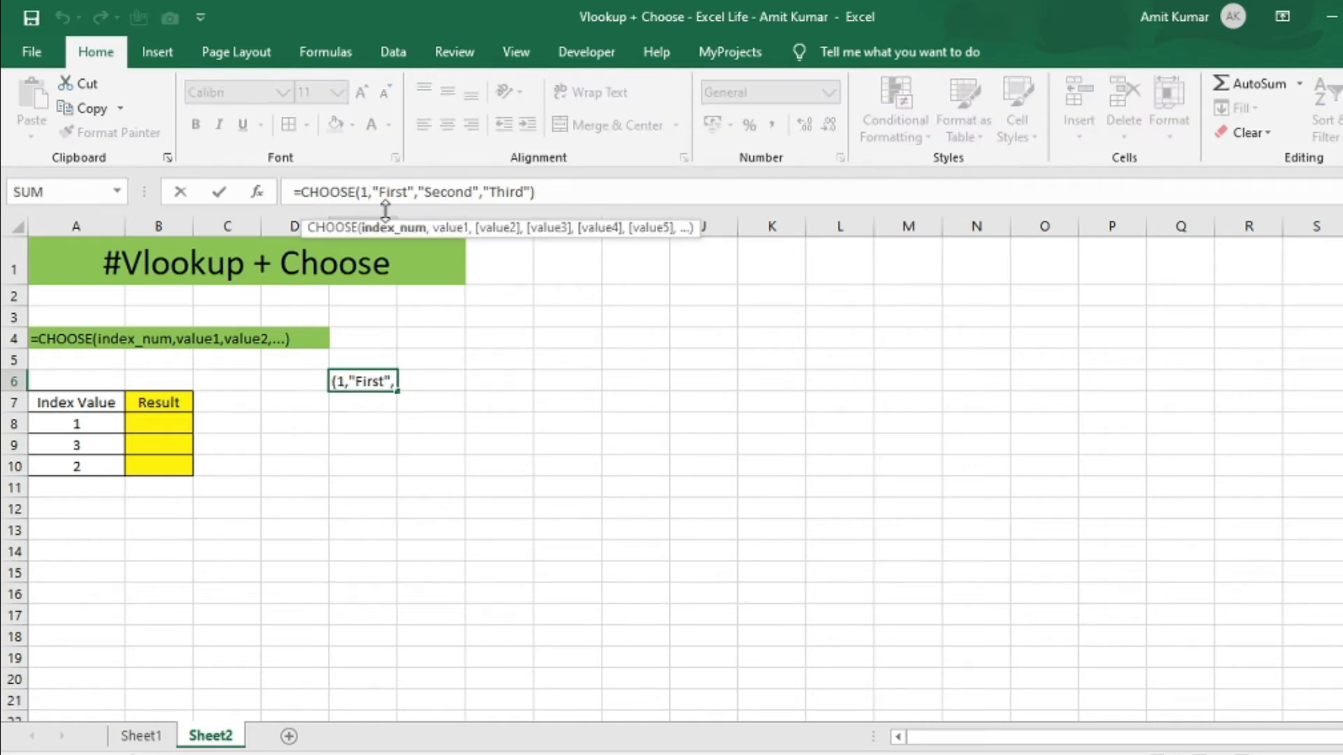
{"action": "key", "text": "BackSpace"}
{"action": "type", "text": "3"}
{"action": "key", "text": "Return"}
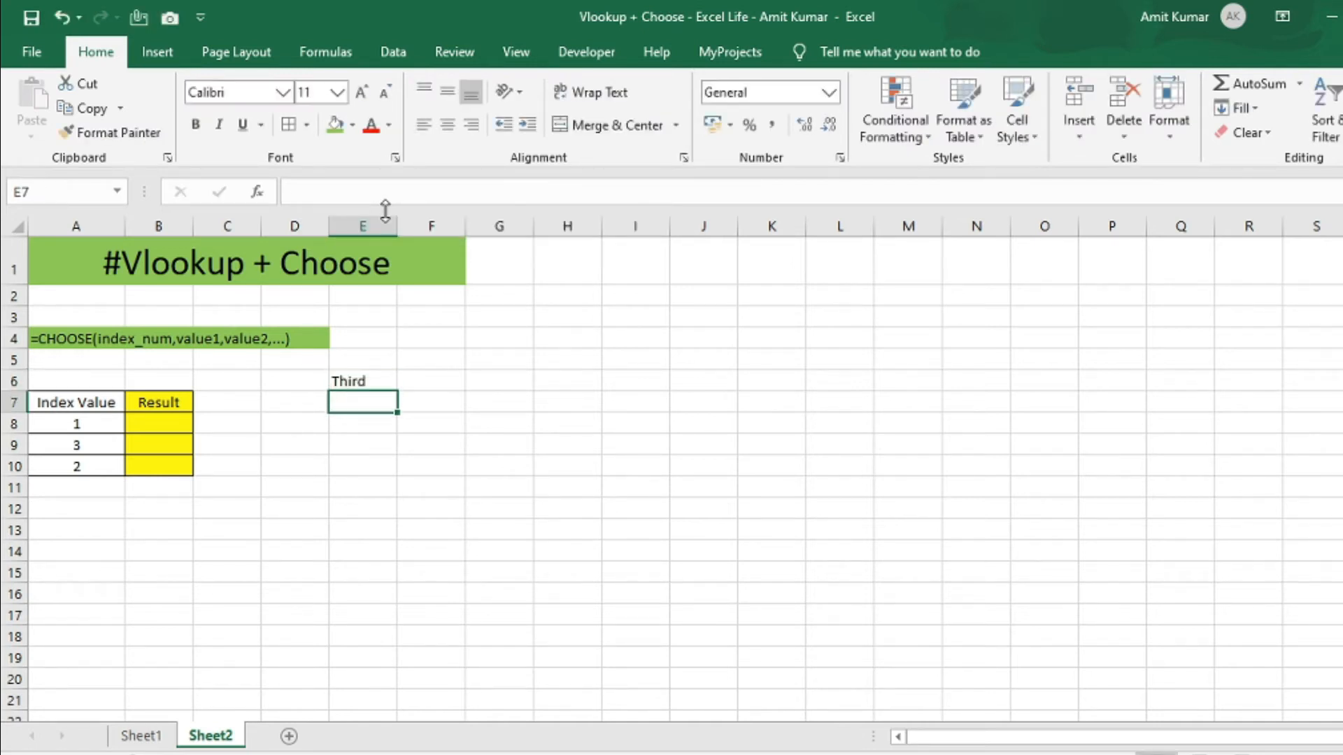
{"action": "left_click", "coordinate": [355, 378]}
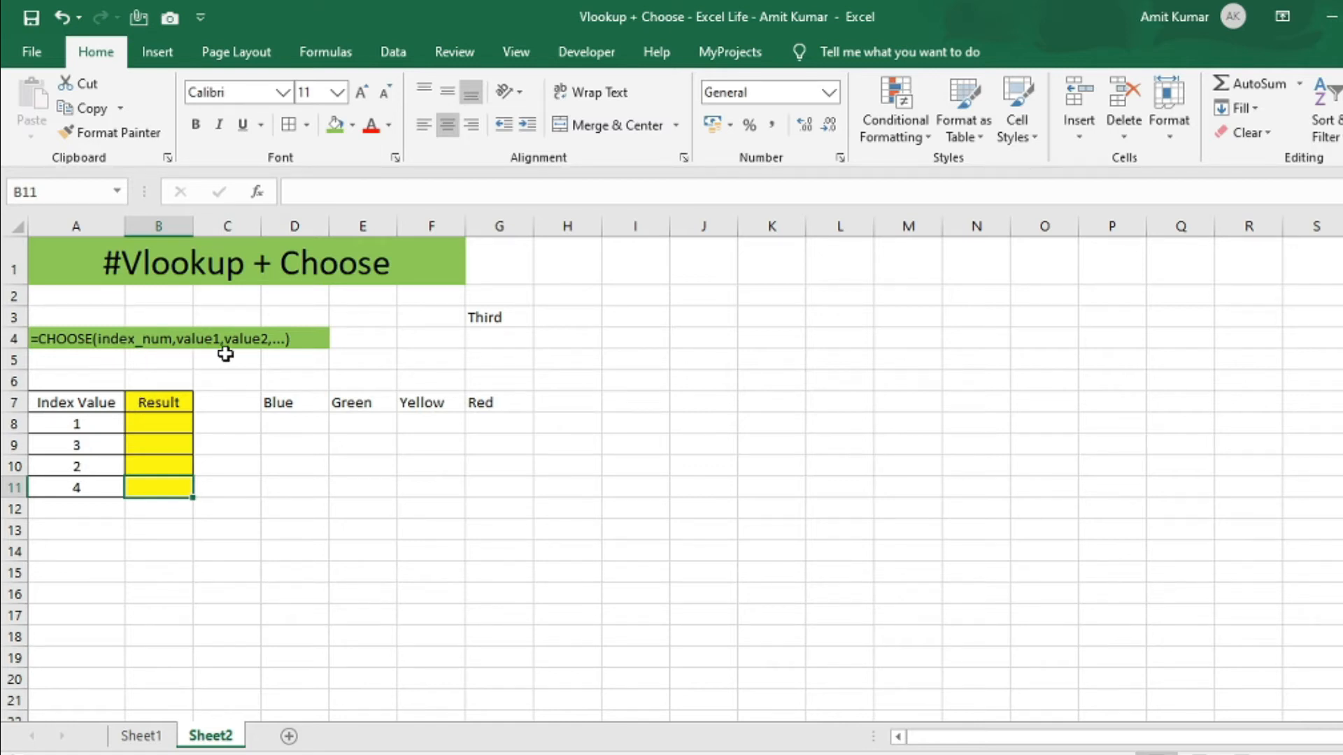
Enter the formula =CHOOSE(A8,D7,E7,F7,G7) in the first Result cell, B8.
{"action": "left_click", "coordinate": [171, 423]}
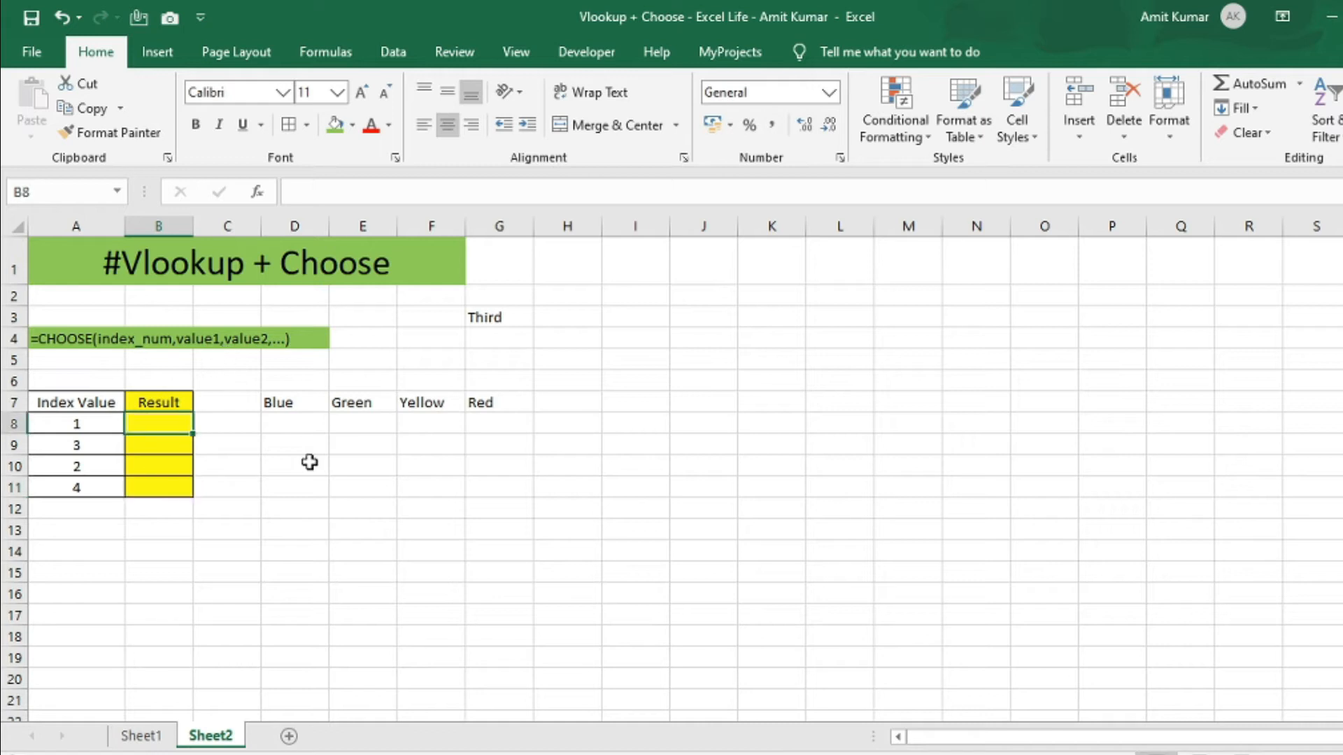
{"action": "type", "text": "=cho"}
{"action": "key", "text": "Tab"}
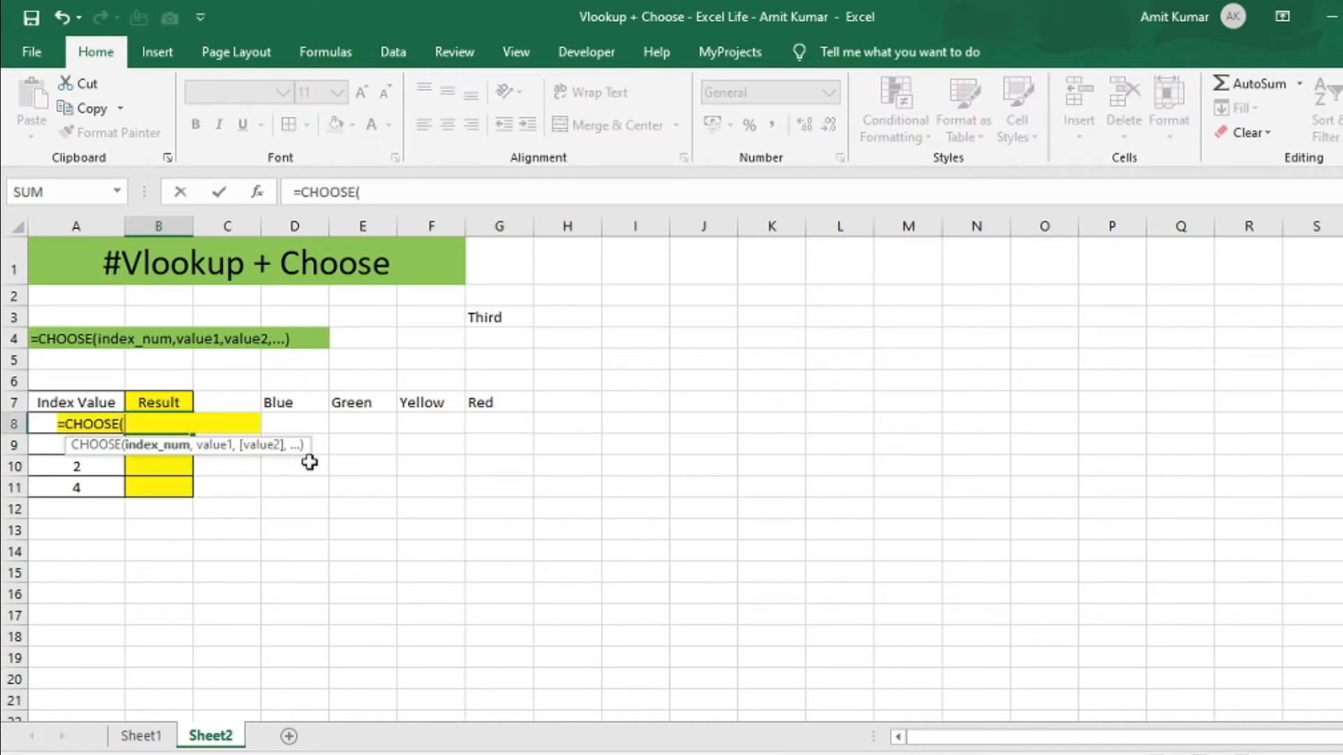
{"action": "left_click", "coordinate": [43, 424]}
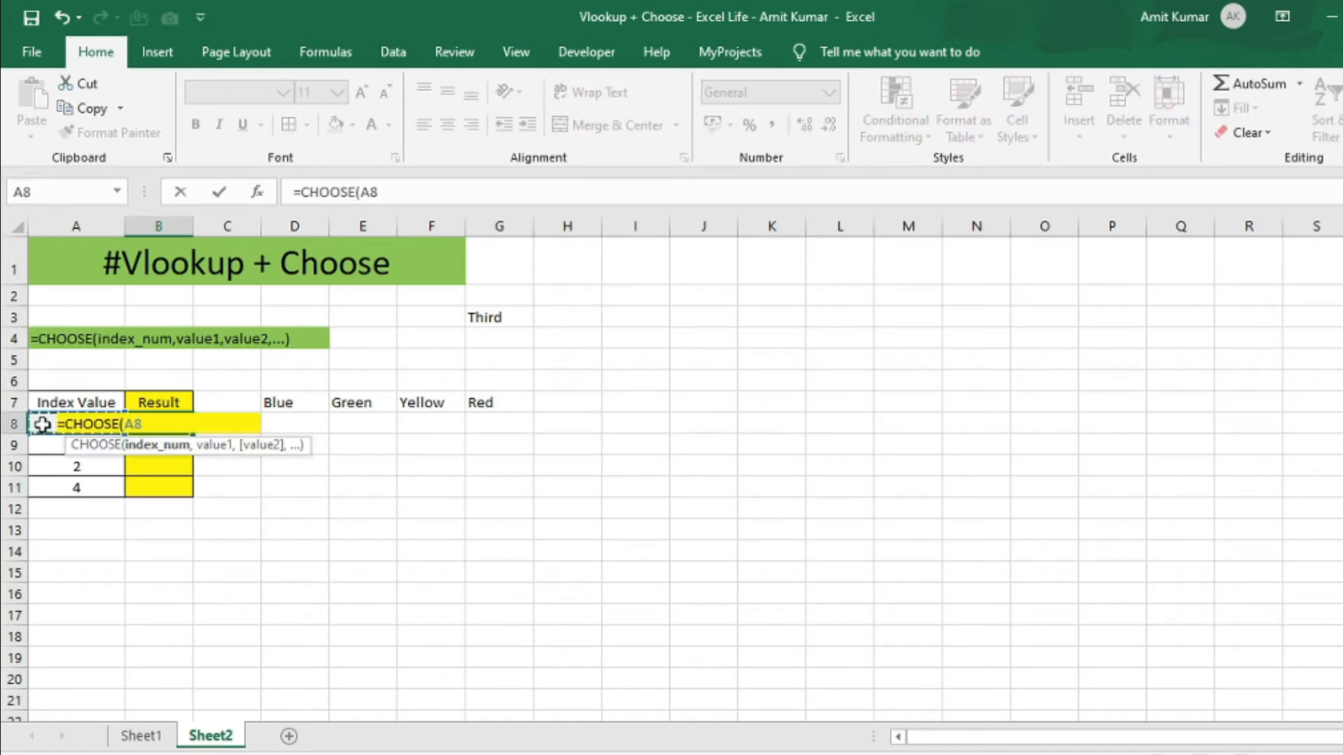
{"action": "type", "text": ","}
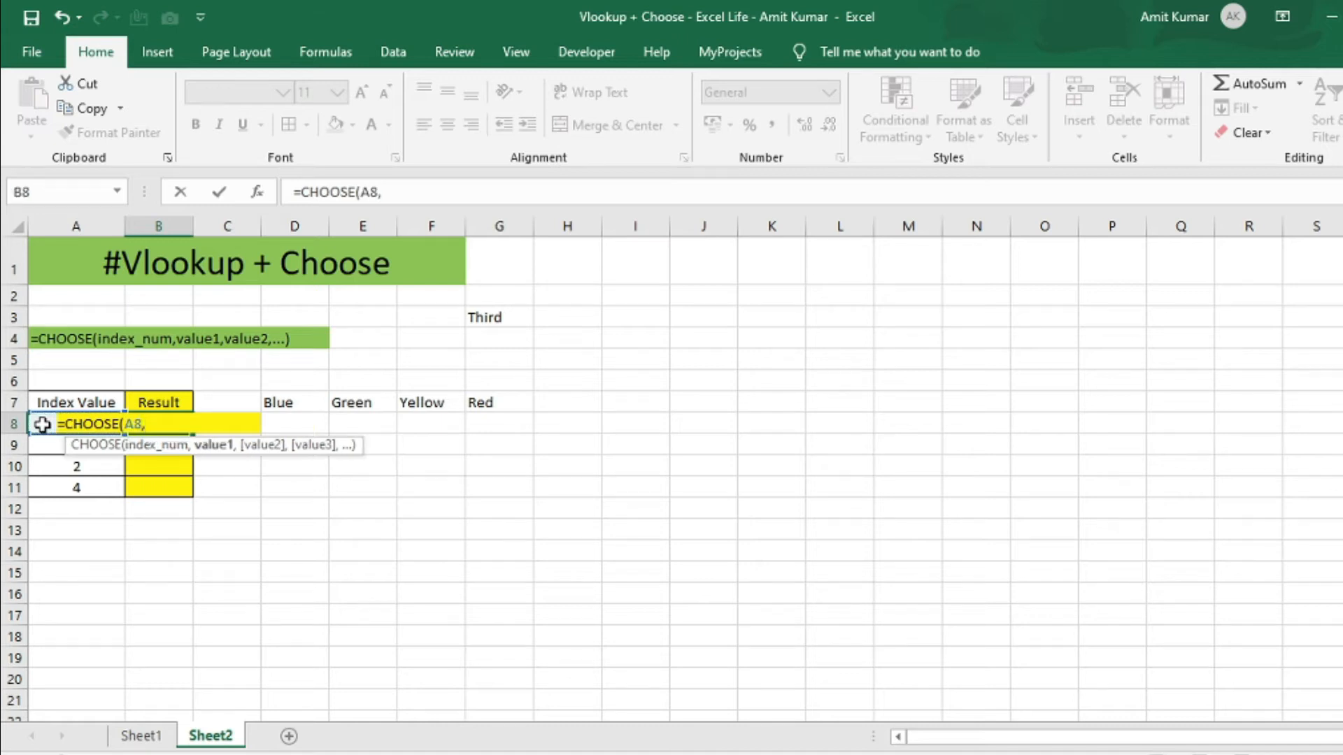
{"action": "left_click", "coordinate": [307, 400]}
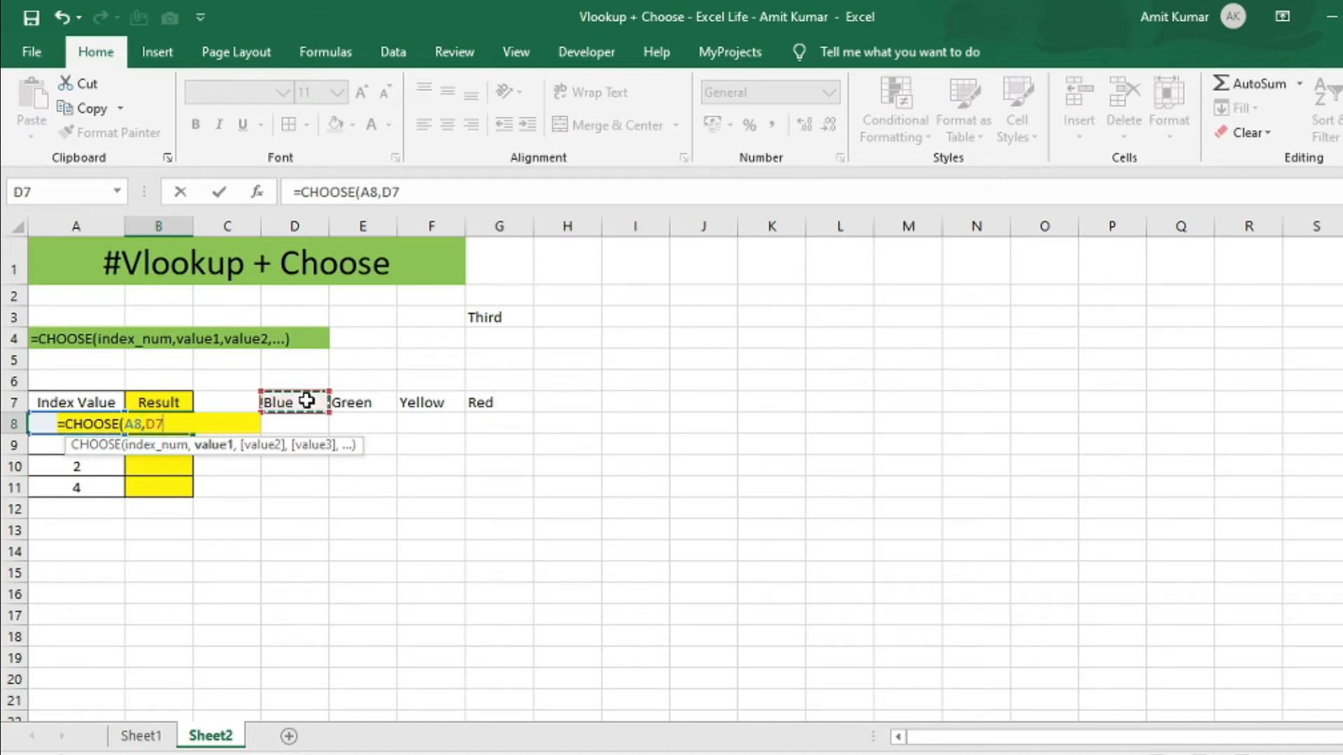
{"action": "type", "text": ","}
{"action": "left_click", "coordinate": [364, 405]}
{"action": "type", "text": ","}
{"action": "left_click", "coordinate": [434, 402]}
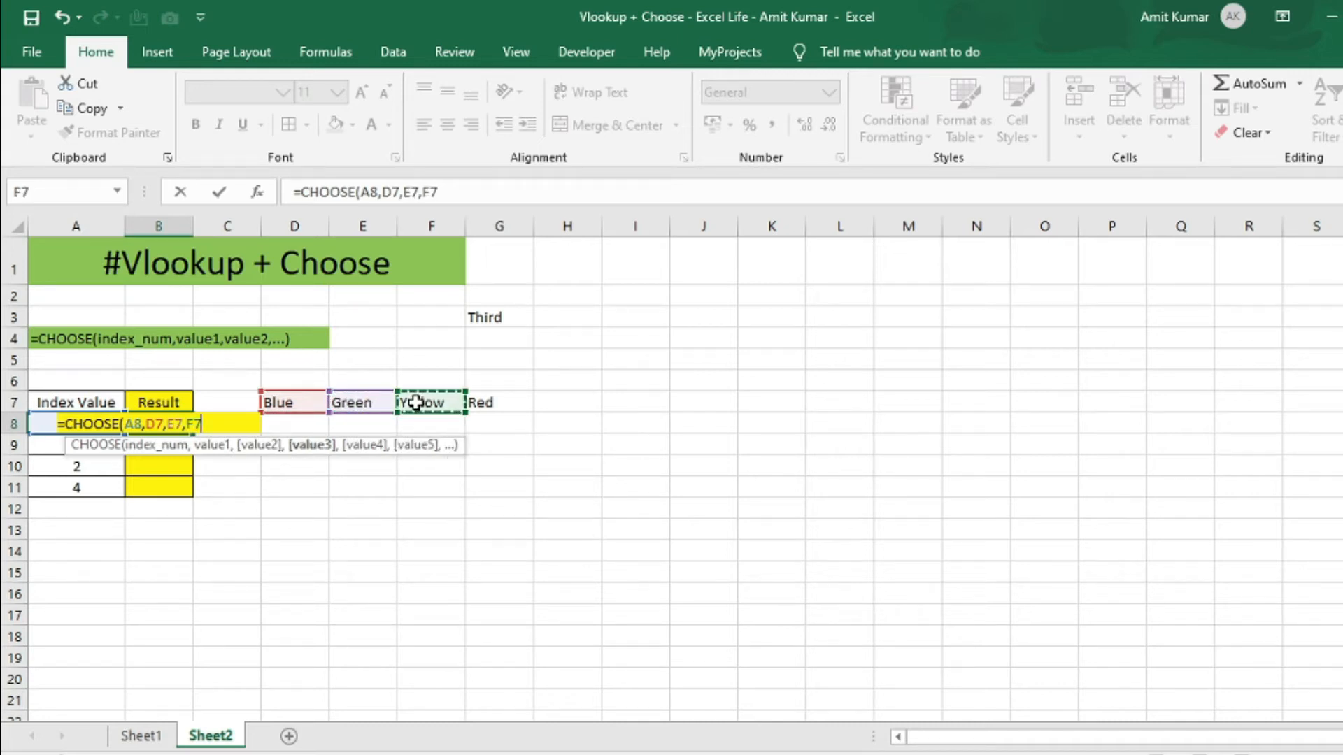
{"action": "type", "text": ","}
{"action": "left_click", "coordinate": [498, 402]}
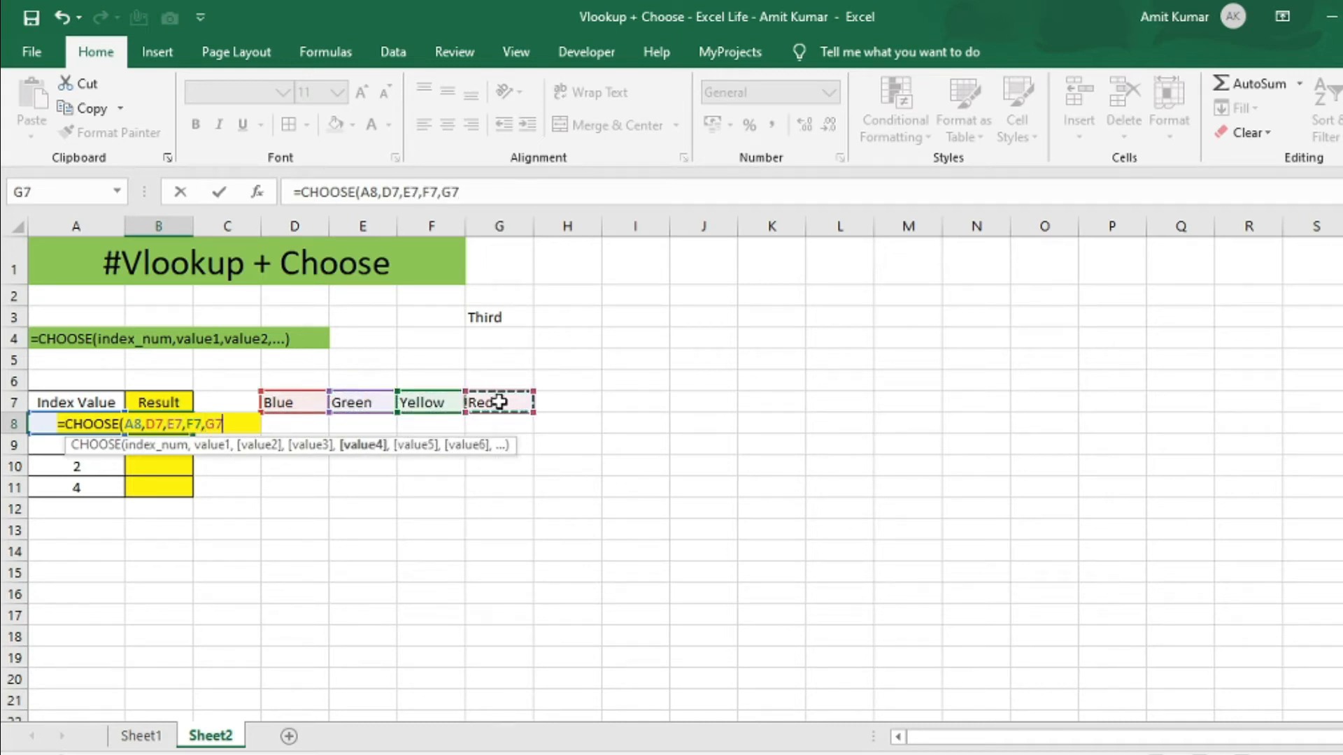
{"action": "type", "text": ")"}
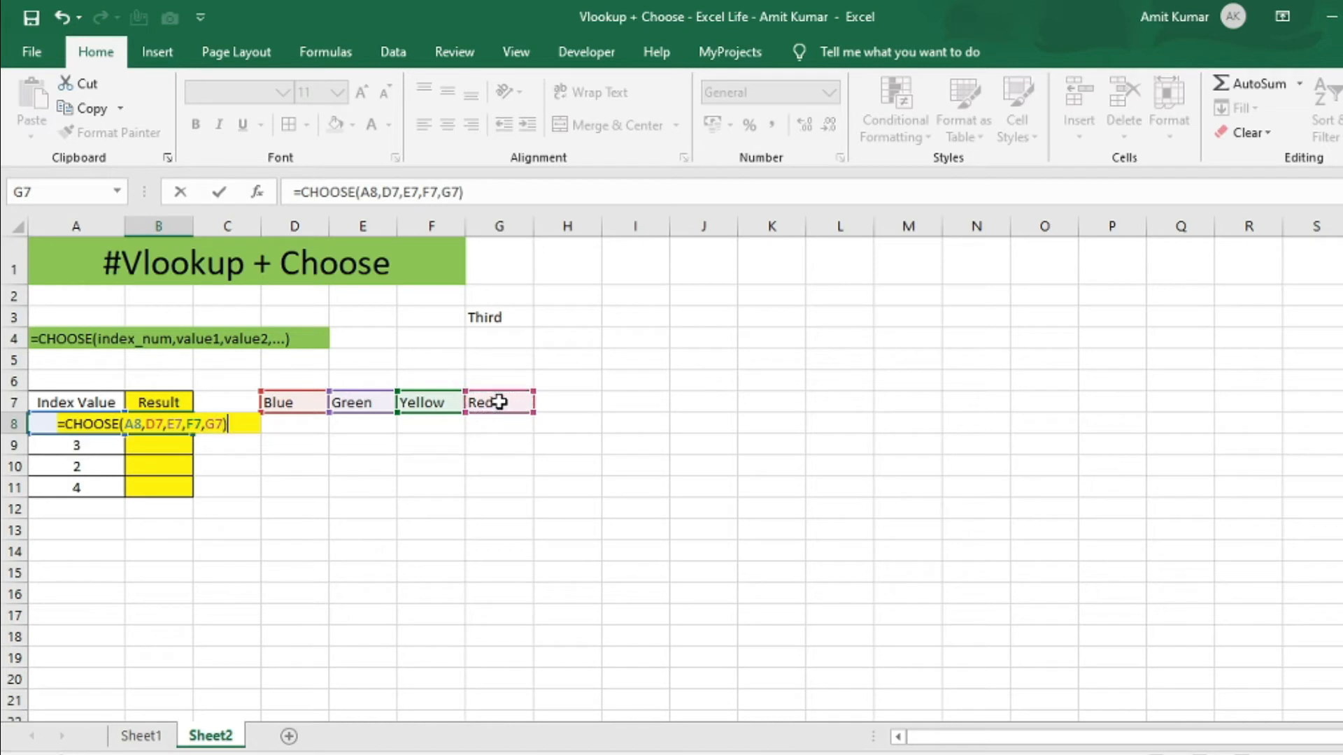
{"action": "key", "text": "Return"}
Fill the CHOOSE formula from B8 down through B11.
{"action": "key", "text": "Down"}
{"action": "key", "text": "Down"}
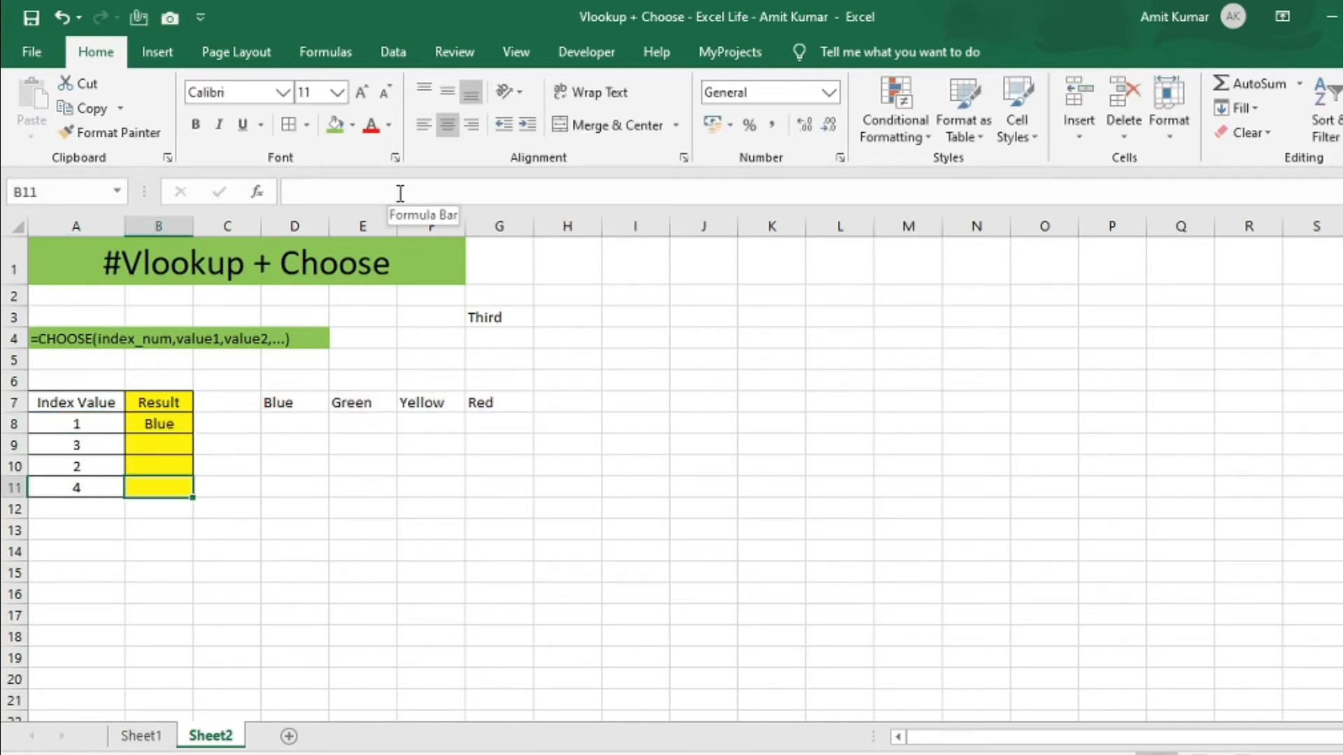
{"action": "key", "text": "shift+Up"}
{"action": "key", "text": "shift+Up"}
{"action": "key", "text": "shift+Up"}
{"action": "key", "text": "ctrl+d"}
Compare the index values in A9 and A10 with their corresponding colour names in row 7.
{"action": "key", "text": "Left"}
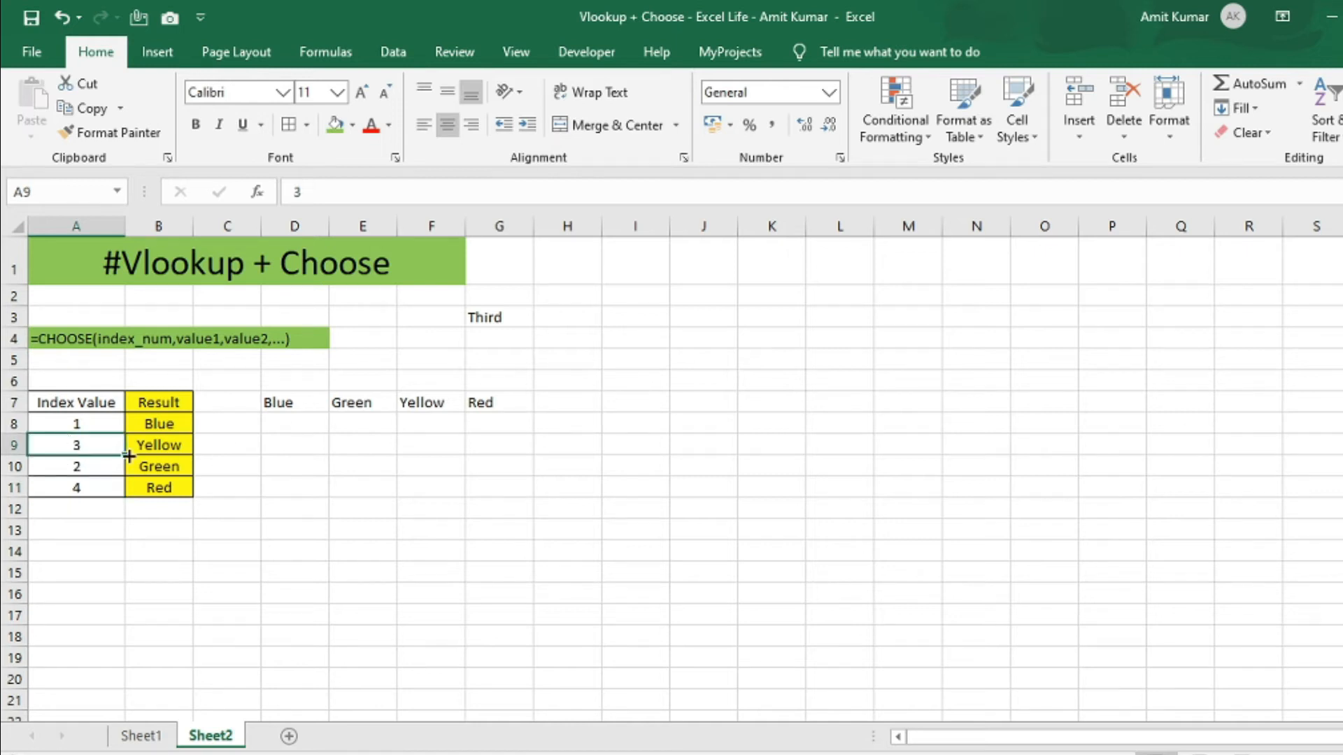
{"action": "left_click", "coordinate": [429, 400]}
{"action": "left_click", "coordinate": [81, 467]}
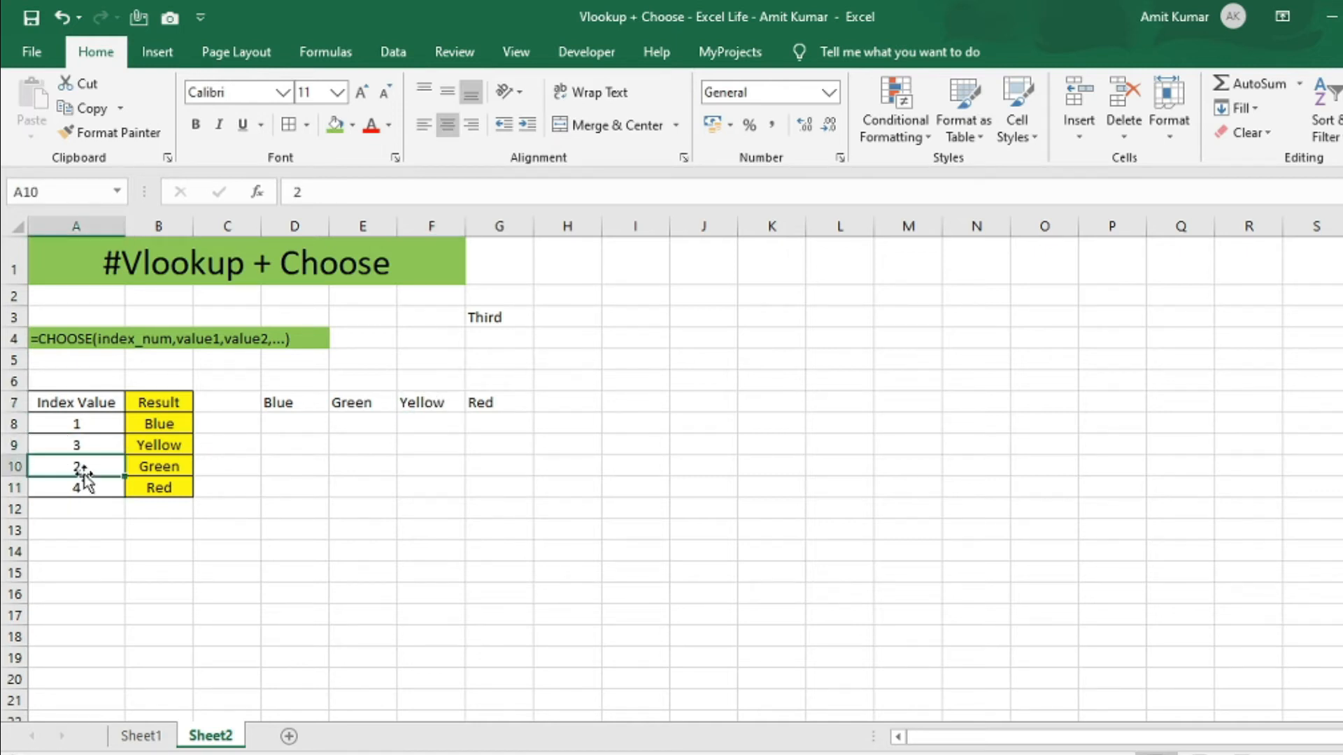
{"action": "left_click", "coordinate": [354, 404]}
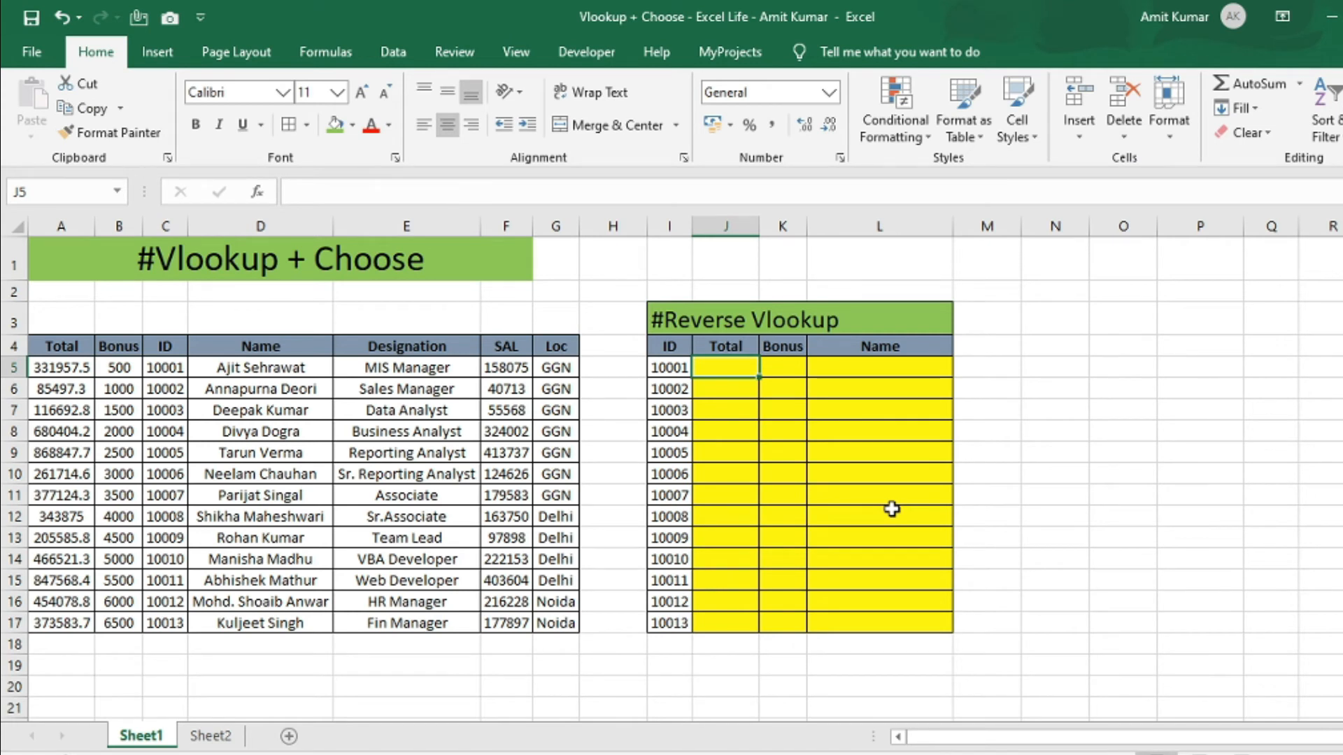
Start a VLOOKUP formula in Total cell J5 of Sheet1 with the column-locked reference $I5 as lookup value.
{"action": "type", "text": "=vl"}
{"action": "key", "text": "Tab"}
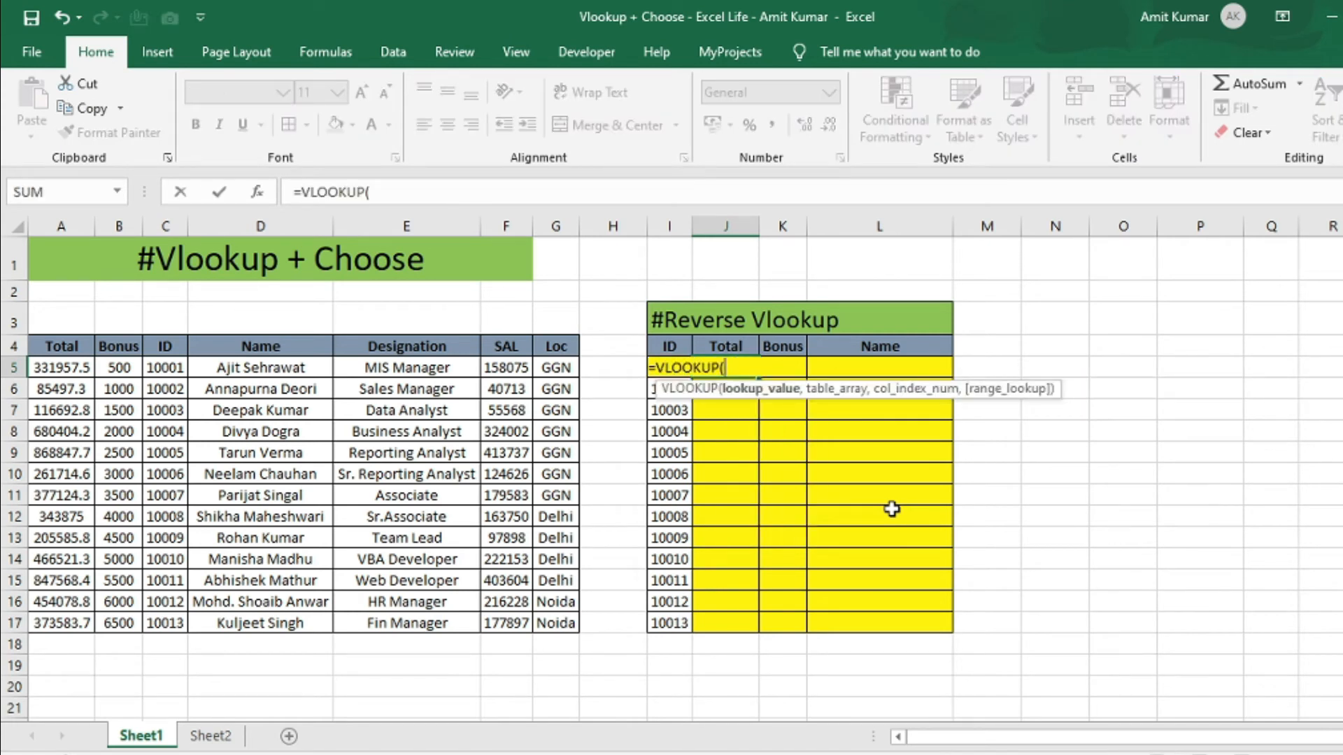
{"action": "left_click", "coordinate": [670, 344]}
{"action": "key", "text": "Down"}
{"action": "key", "text": "F4"}
{"action": "key", "text": "F4"}
{"action": "key", "text": "F4"}
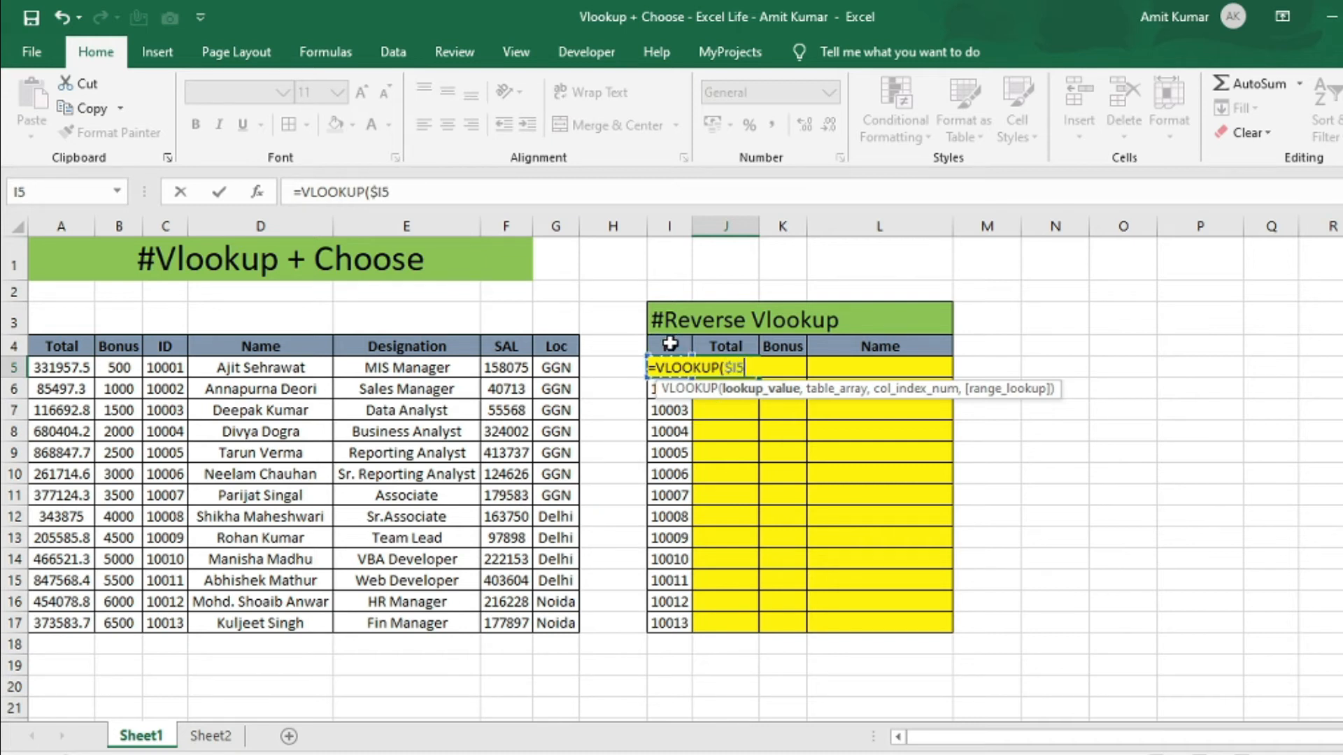
{"action": "type", "text": ","}
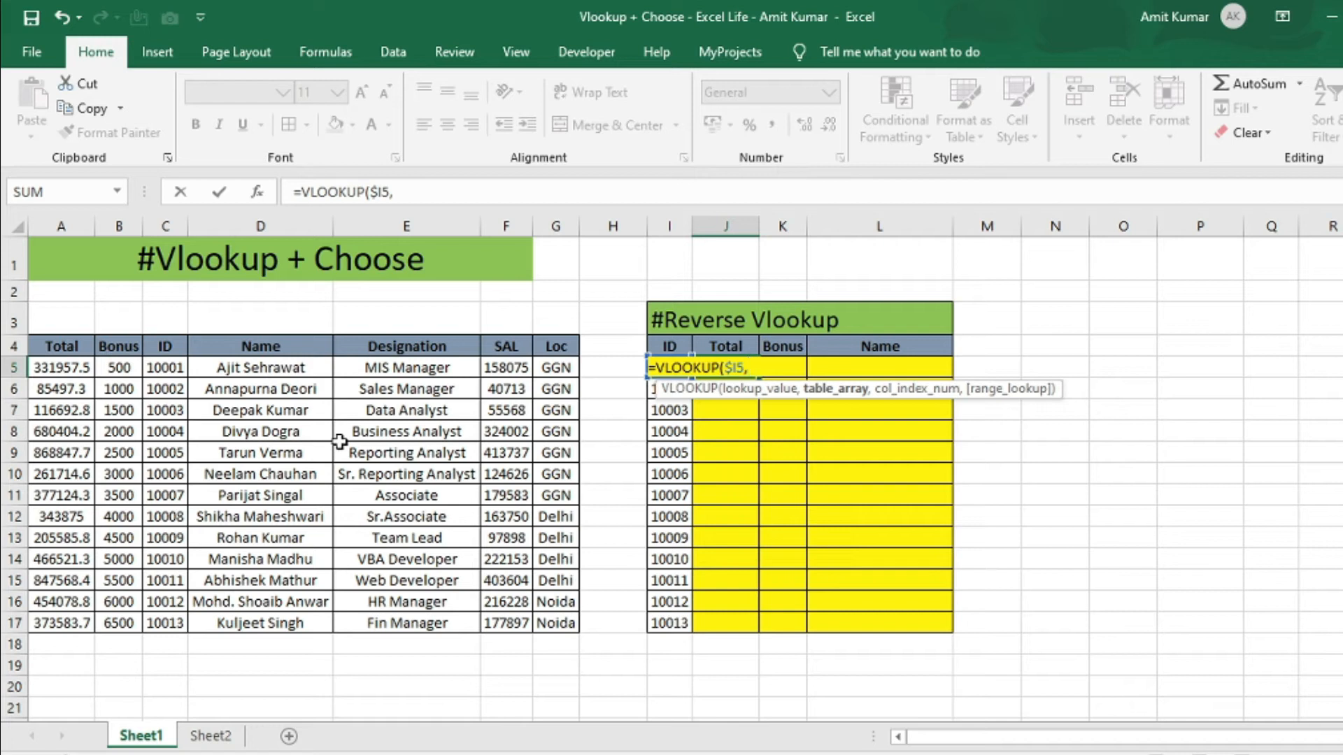
Nest a CHOOSE function as the VLOOKUP table array with the index array {1,2,3,4}.
{"action": "type", "text": "choo"}
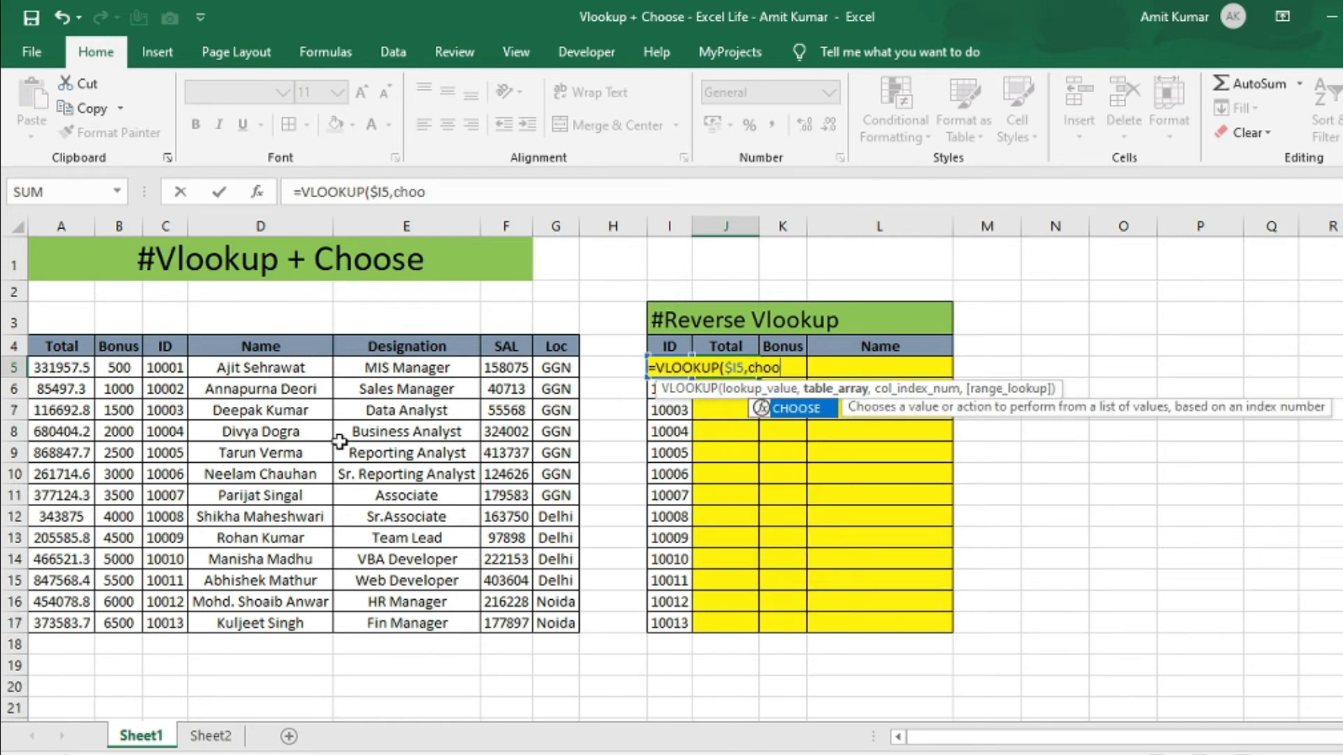
{"action": "key", "text": "Tab"}
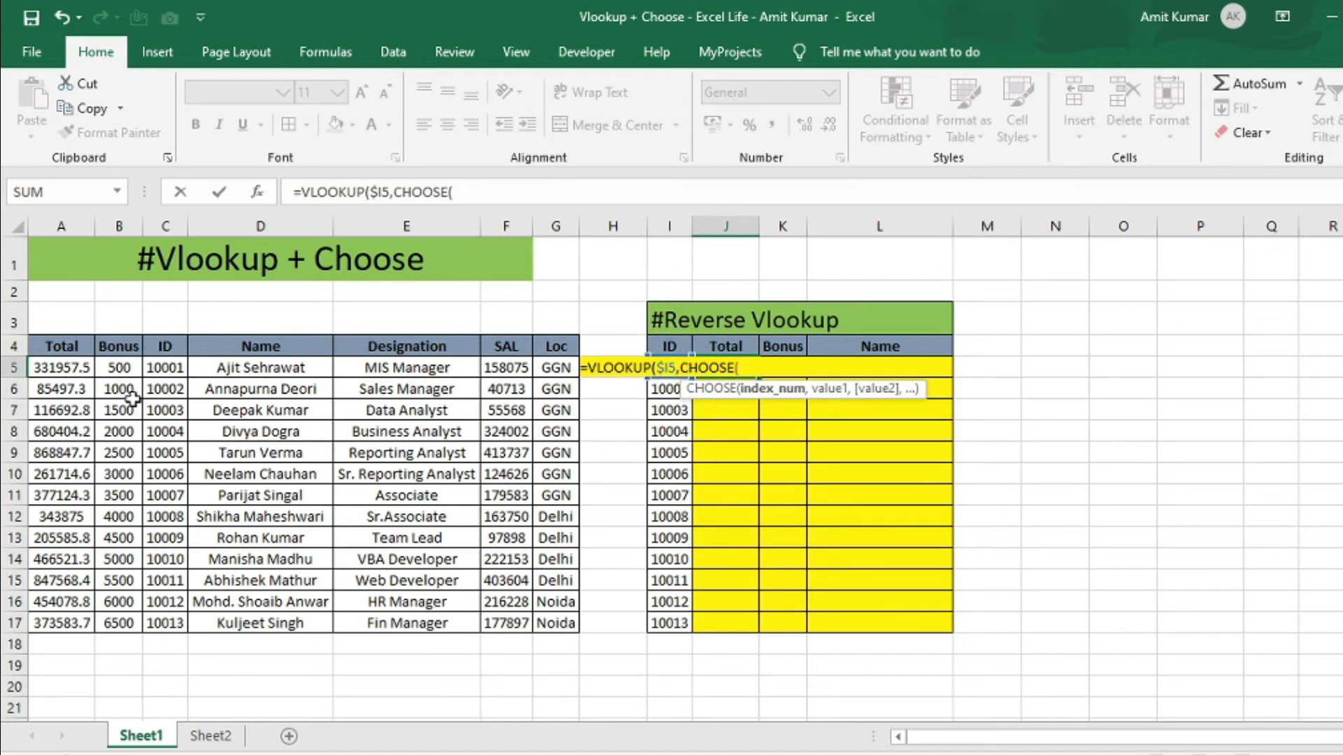
{"action": "type", "text": "{"}
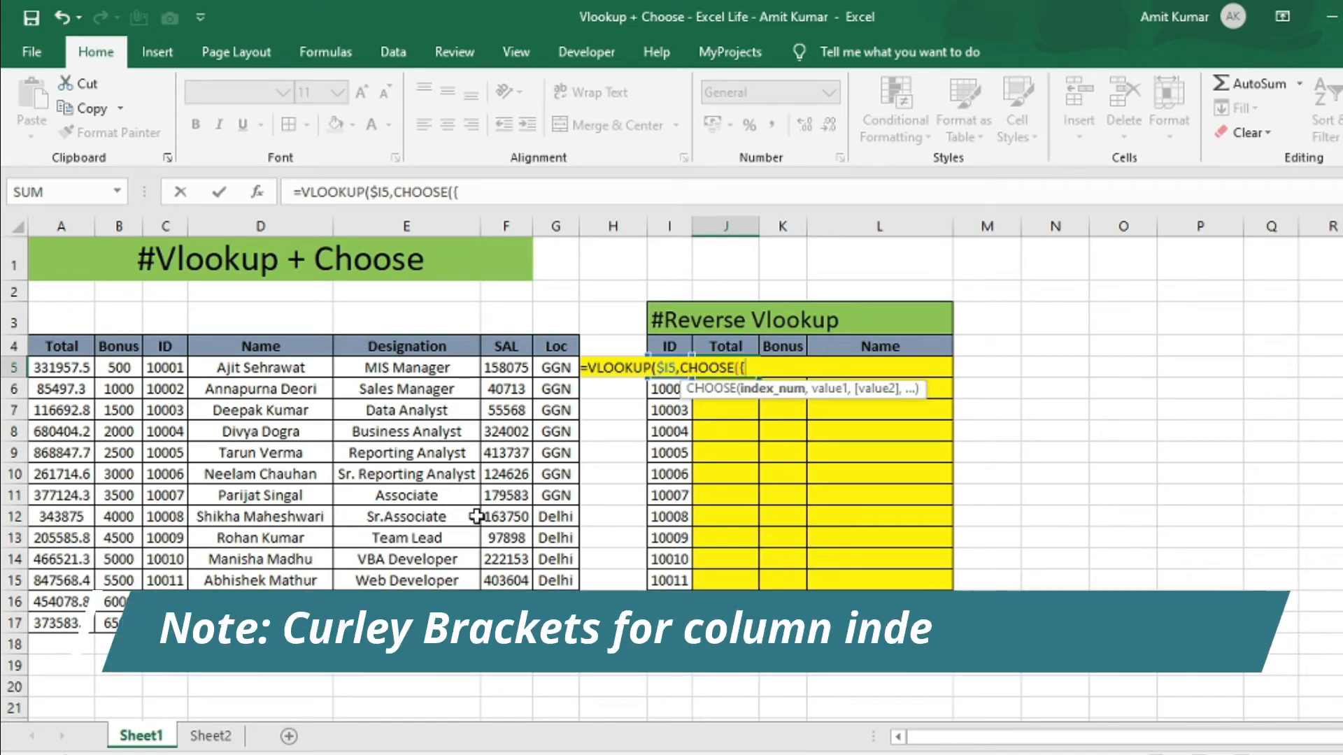
{"action": "type", "text": "1,2,3,4"}
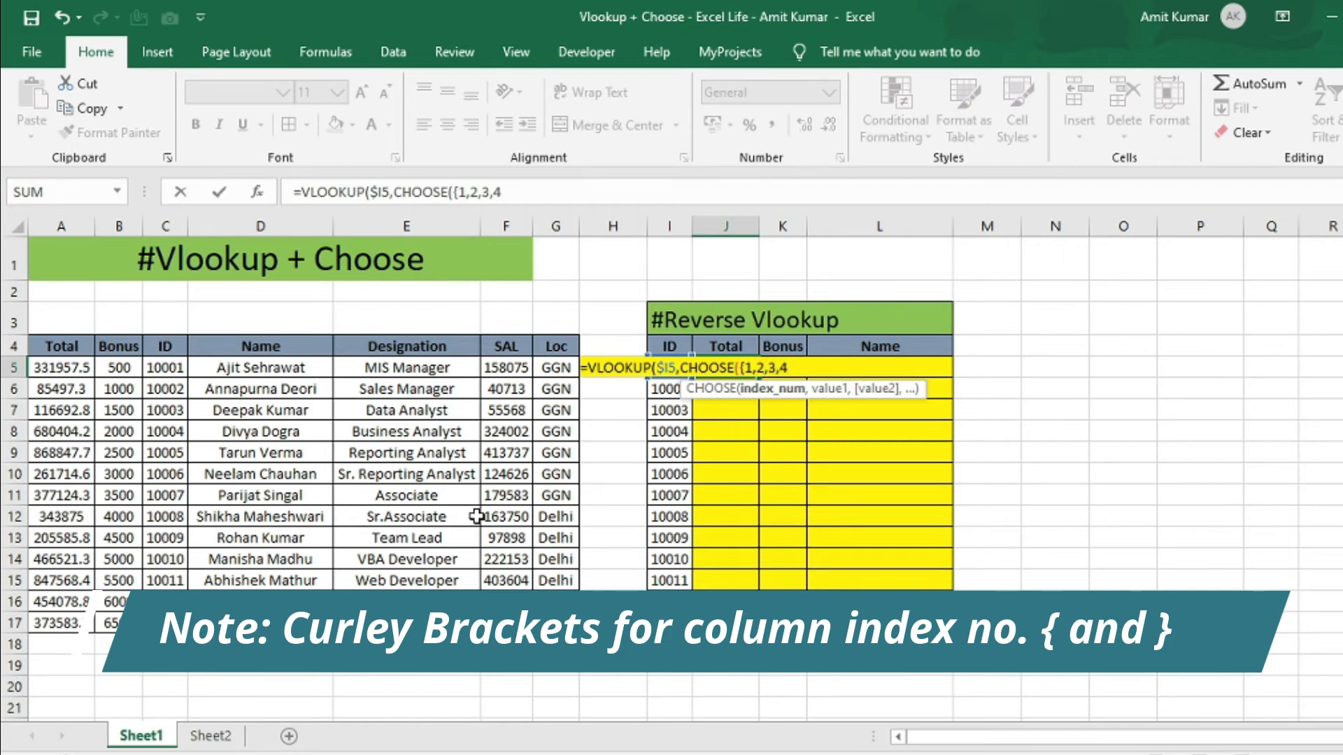
{"action": "type", "text": "}"}
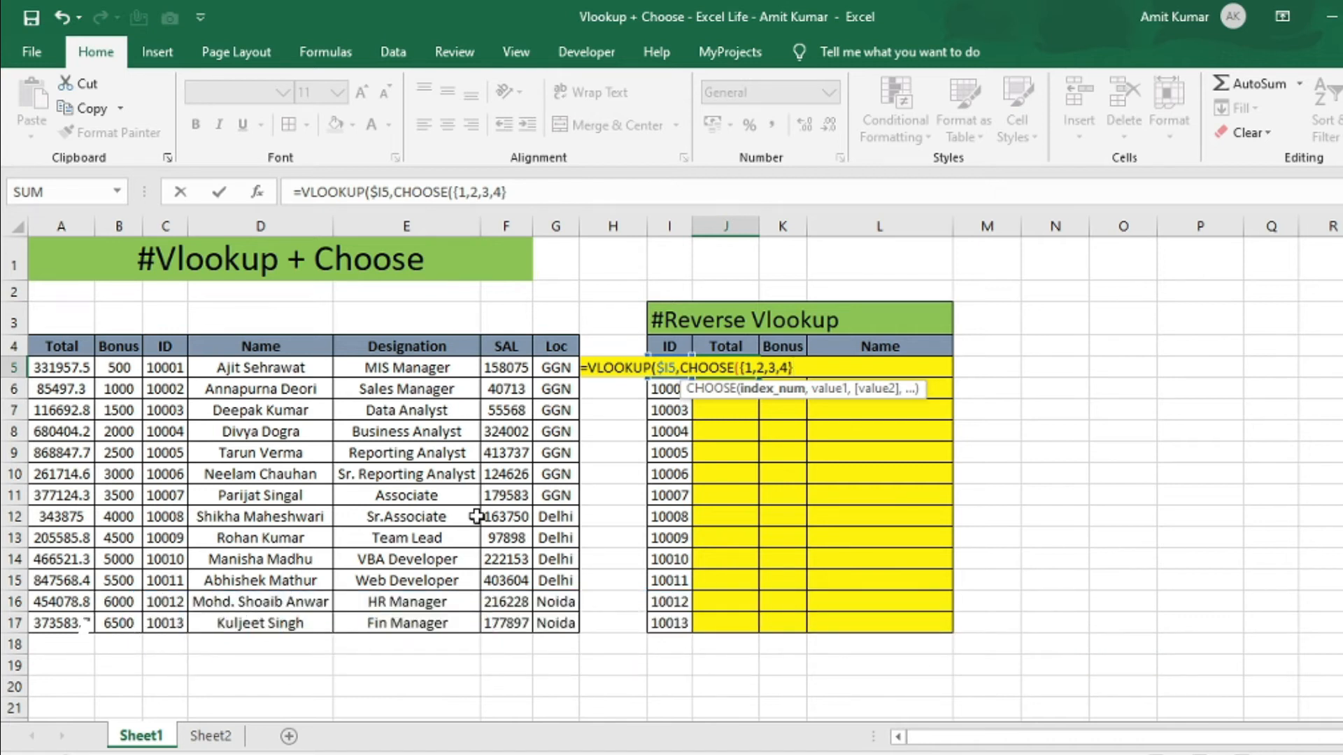
{"action": "type", "text": ","}
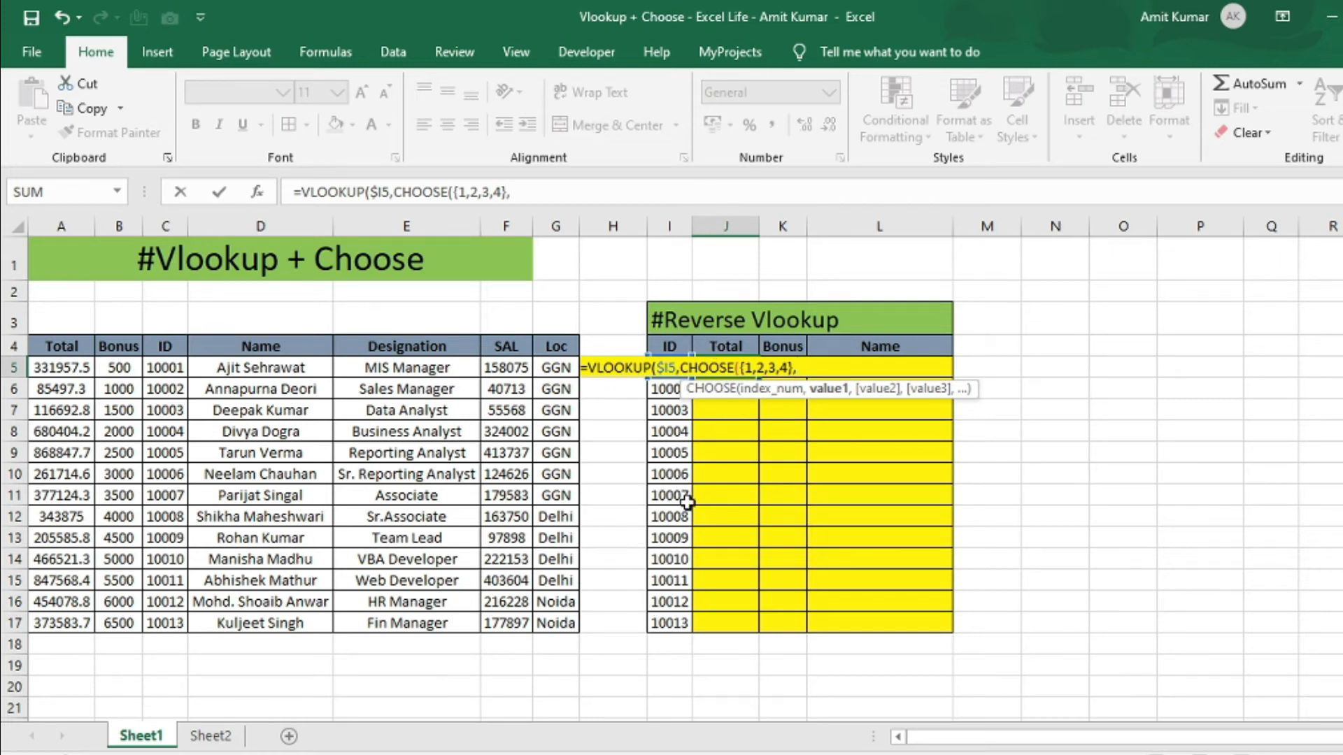
Add the ID column as the first CHOOSE value with the absolute range $C$4:$C$17.
{"action": "left_click", "coordinate": [167, 345]}
{"action": "left_click_drag", "start_coordinate": [168, 346], "coordinate": [168, 620]}
{"action": "key", "text": "F4"}
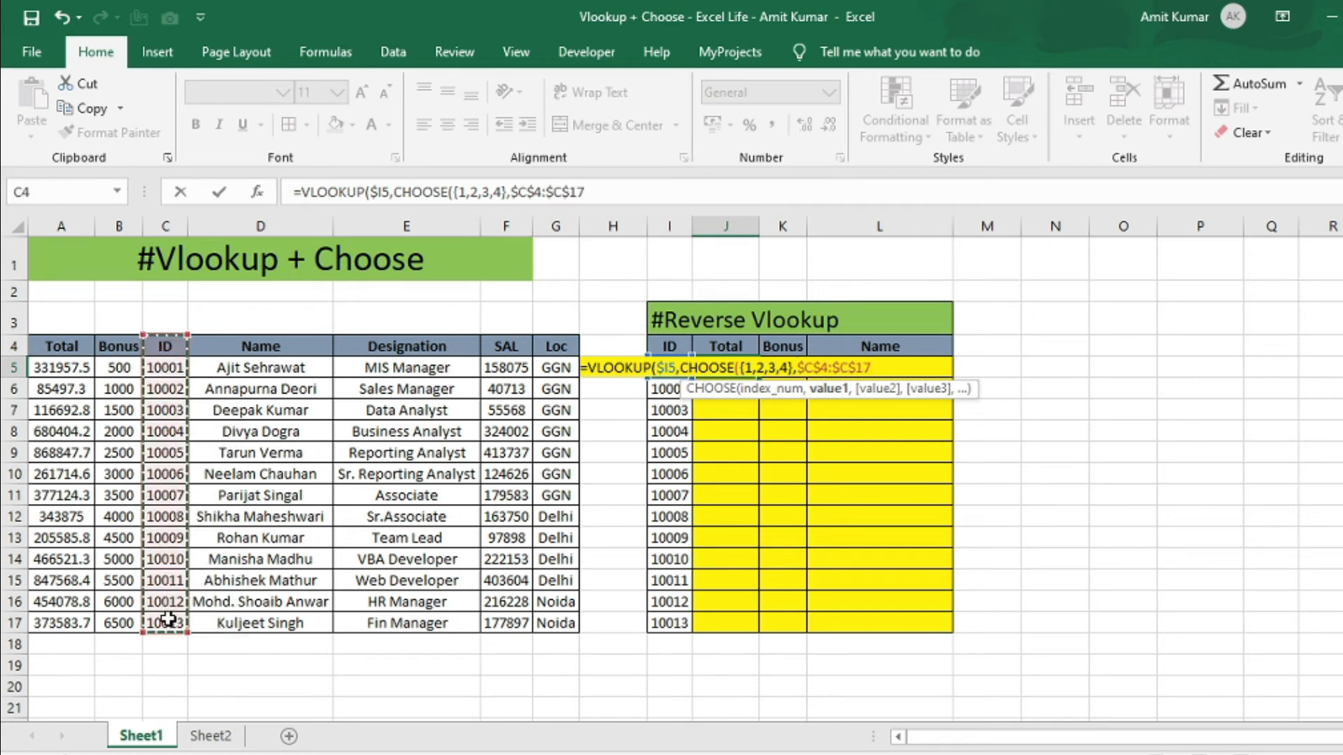
{"action": "type", "text": ","}
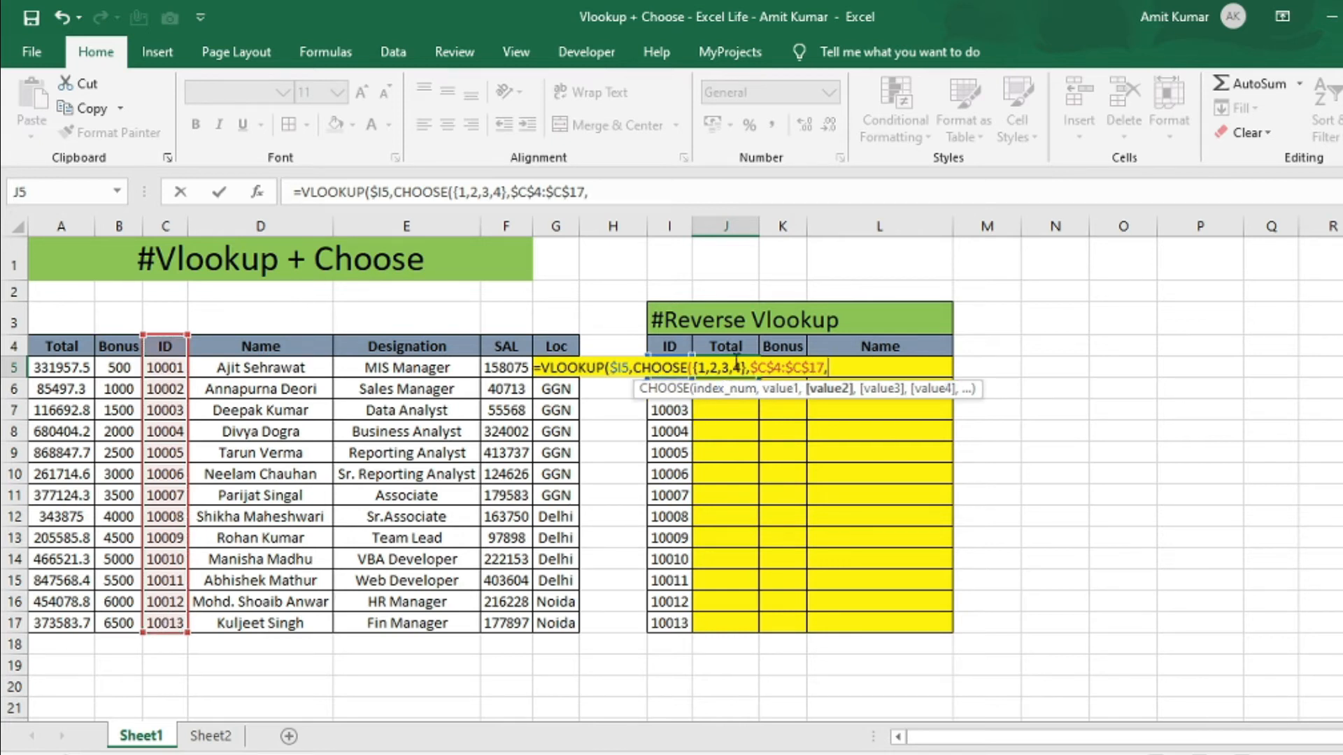
Add the Total, Bonus and Name columns as absolute ranges $A$4:$A$17, $B$4:$B$17 and $D$4:$D$17, completing the CHOOSE function.
{"action": "left_click_drag", "start_coordinate": [66, 350], "coordinate": [70, 616]}
{"action": "type", "text": ","}
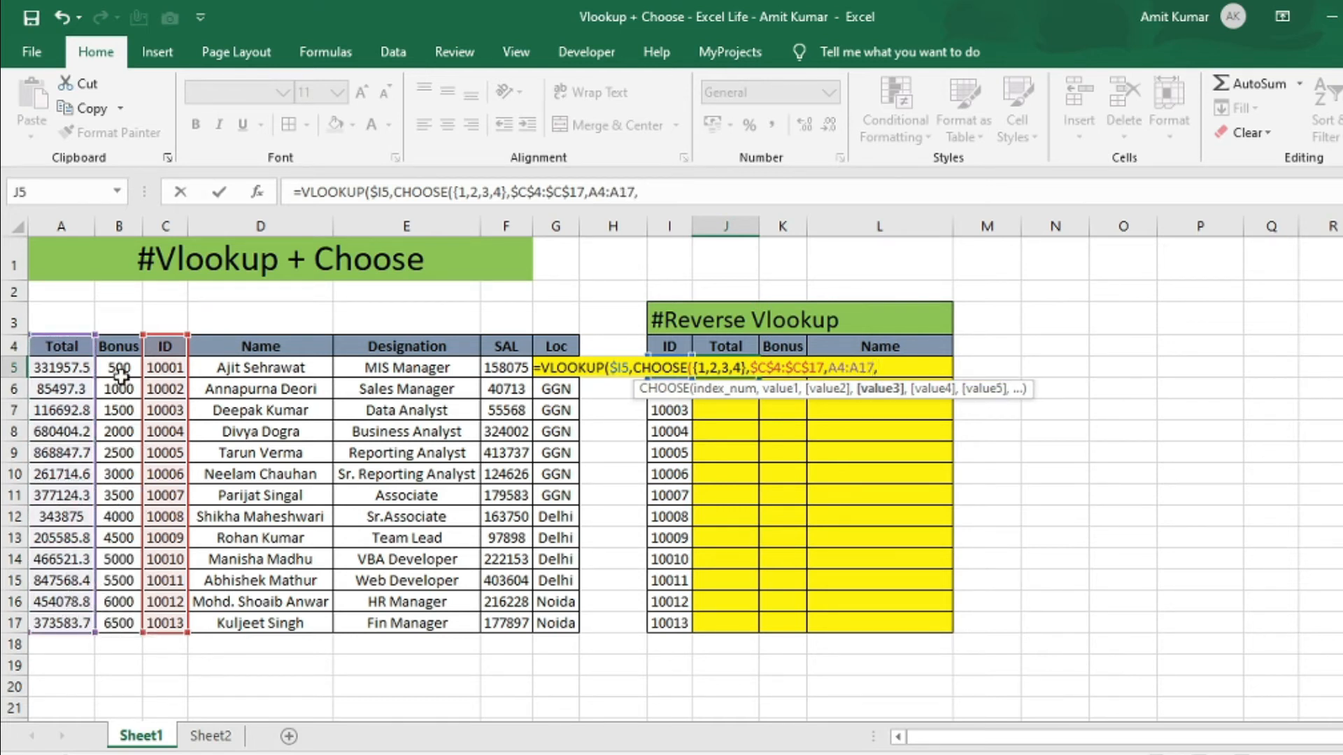
{"action": "left_click_drag", "start_coordinate": [120, 351], "coordinate": [119, 601]}
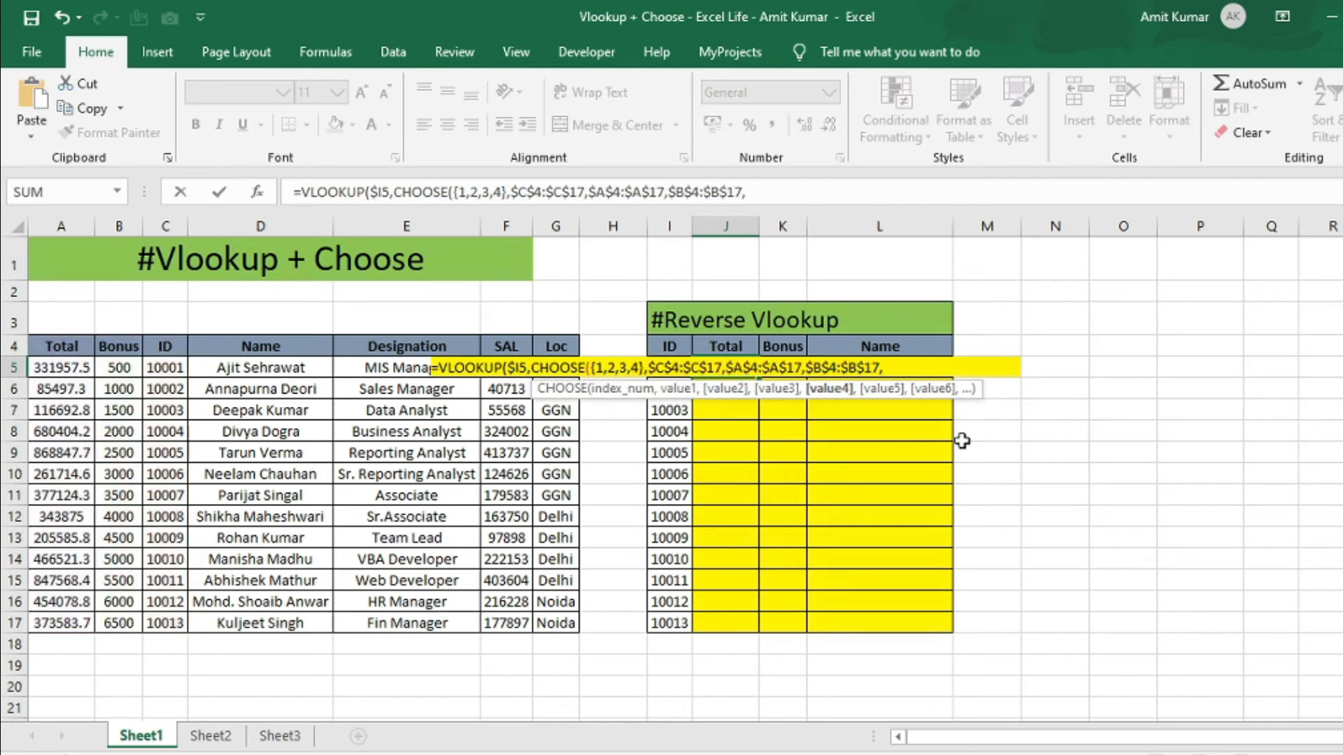
{"action": "left_click_drag", "start_coordinate": [276, 348], "coordinate": [287, 614]}
{"action": "key", "text": "F4"}
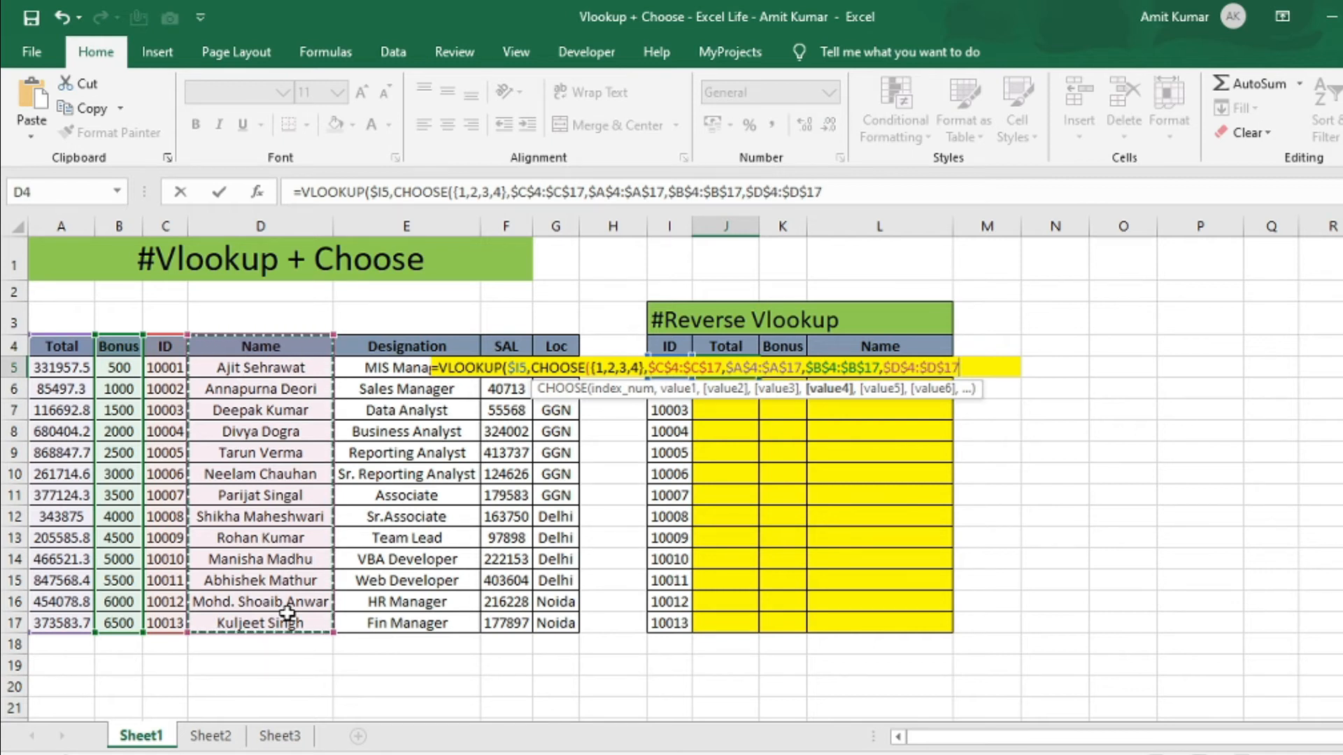
{"action": "type", "text": ")"}
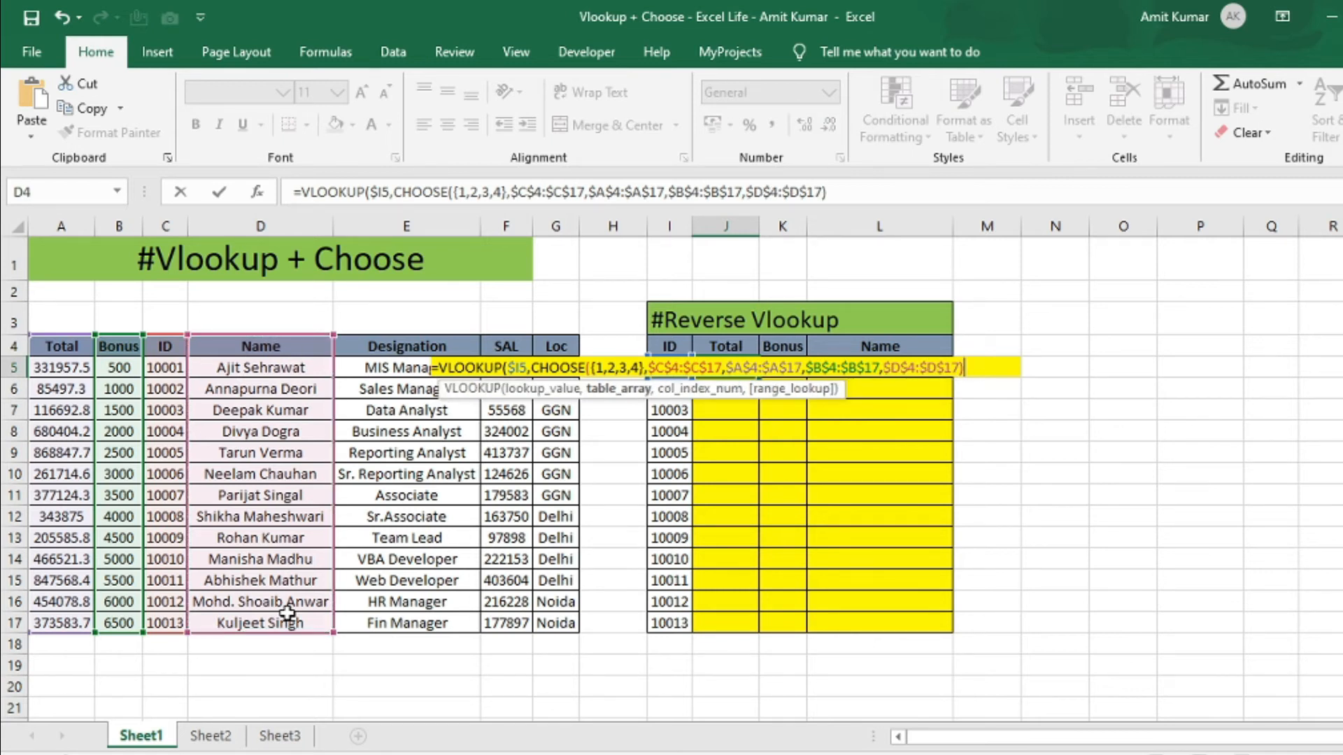
Finish the VLOOKUP in J5 with column index 2 and exact match 0.
{"action": "type", "text": ","}
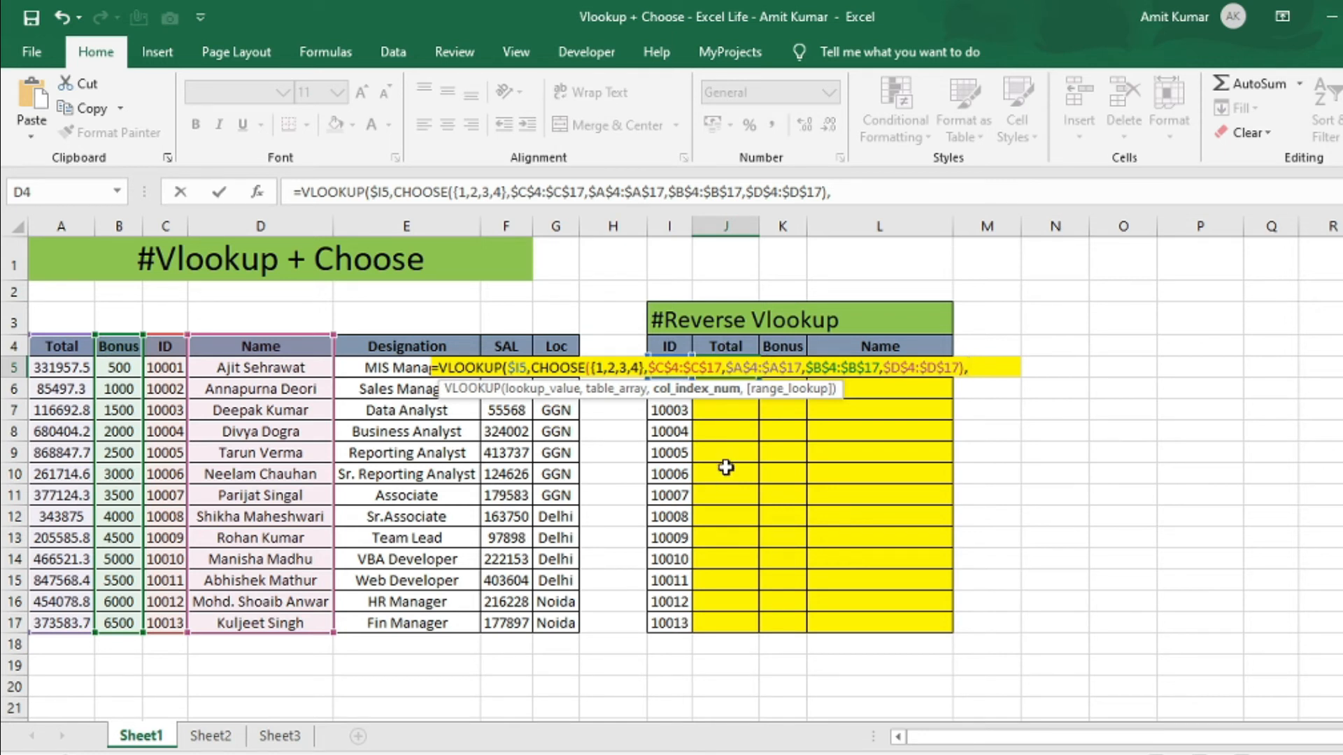
{"action": "type", "text": "2,"}
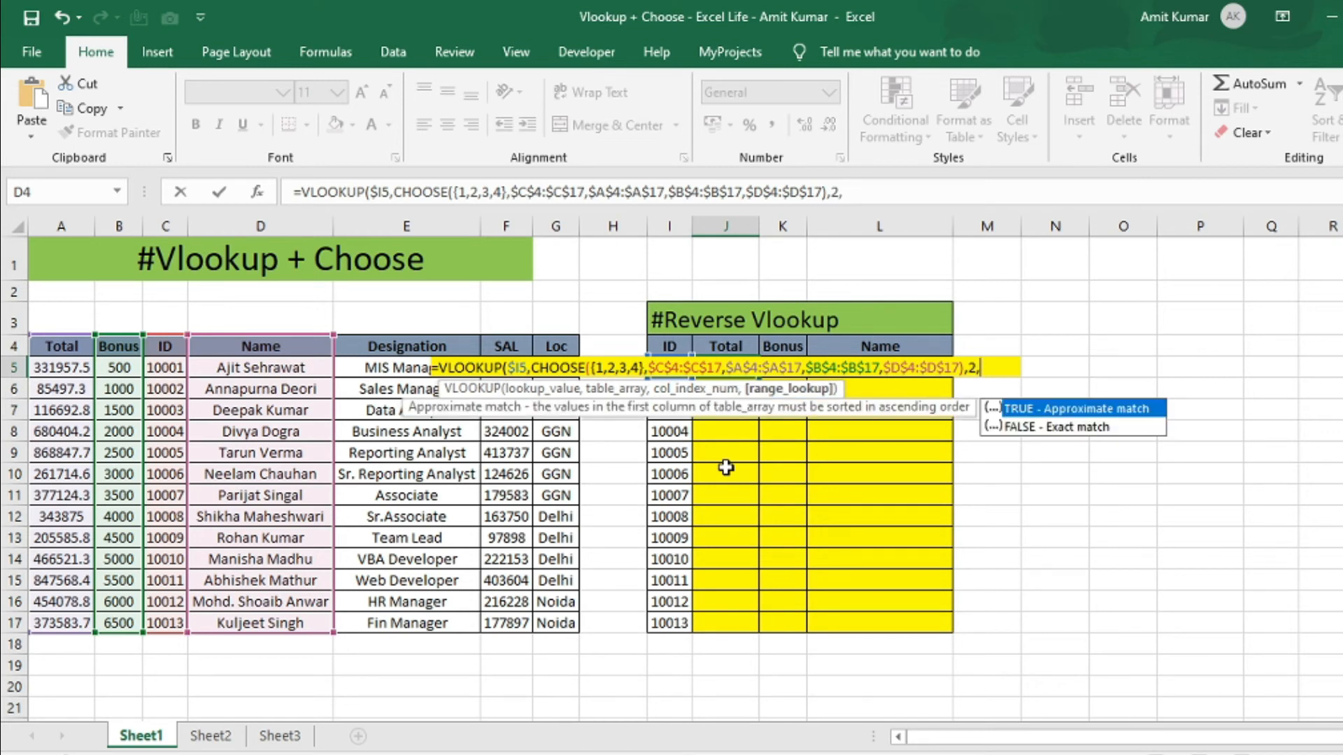
{"action": "type", "text": "0)"}
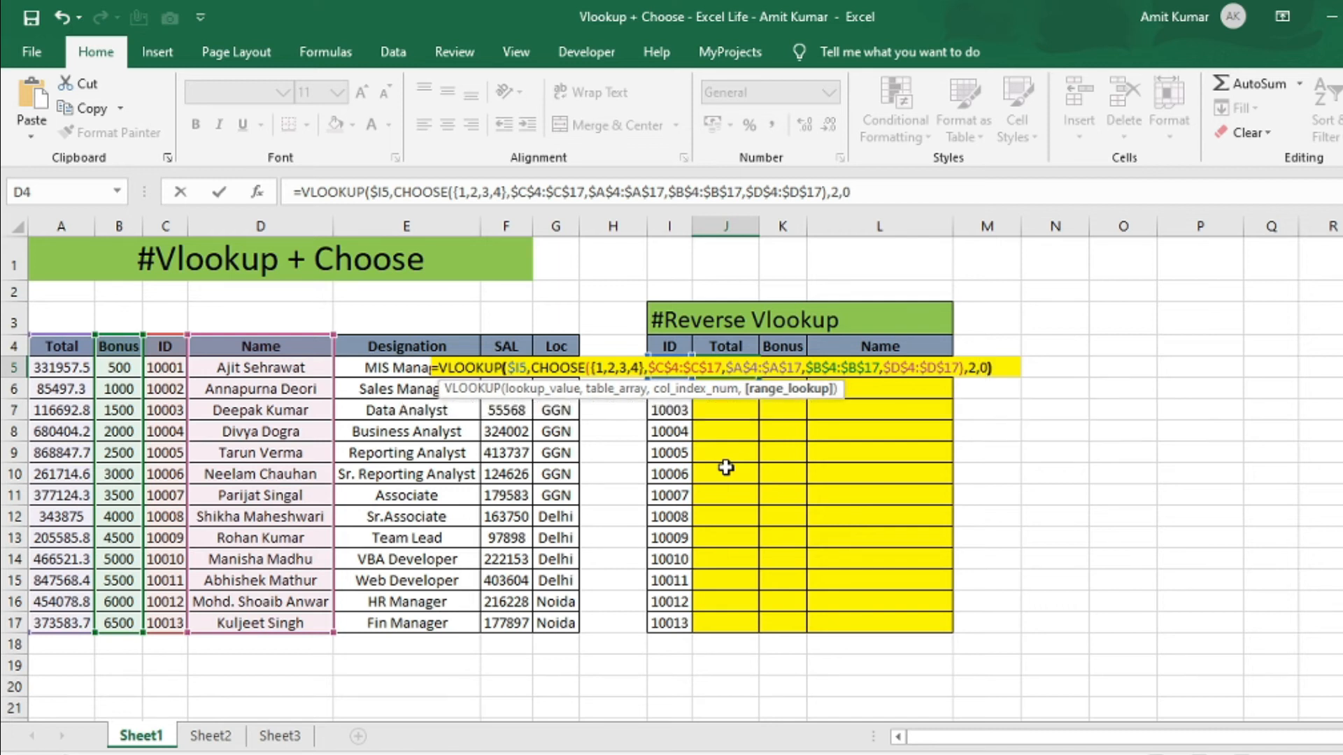
{"action": "key", "text": "Return"}
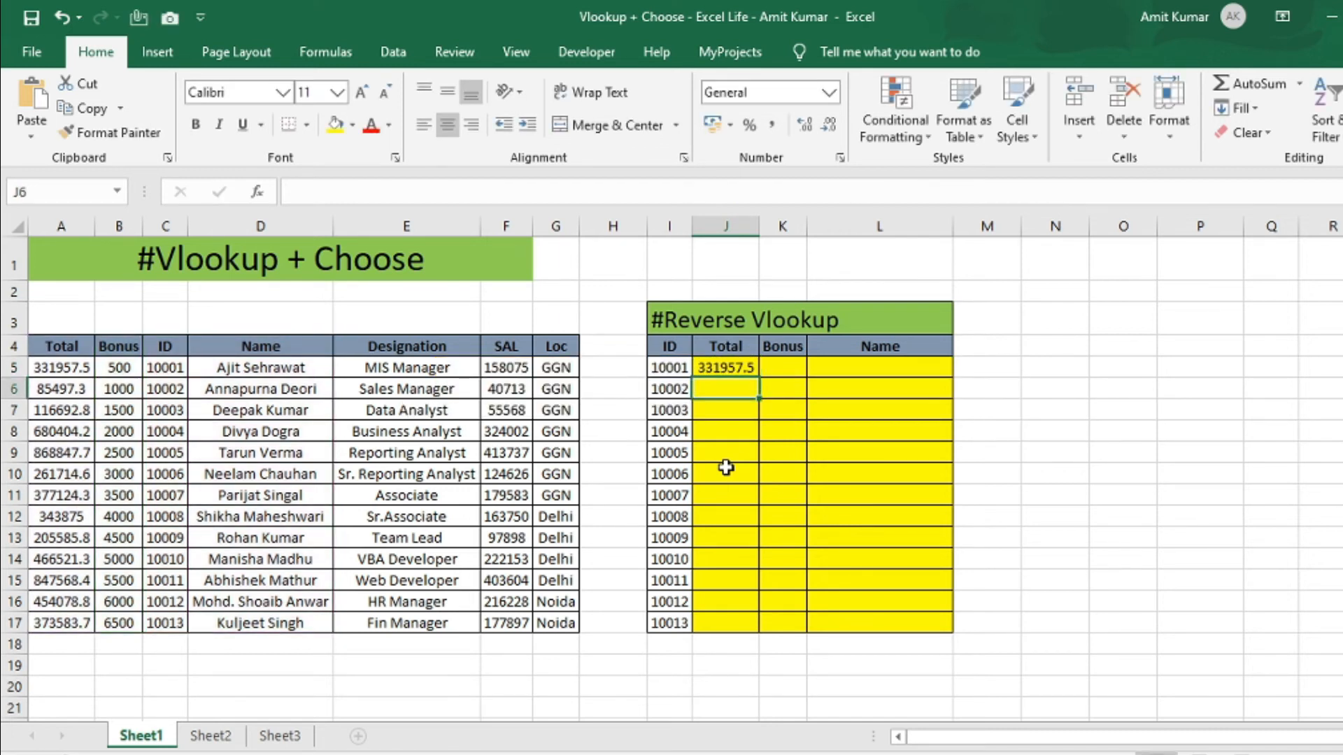
Fill the VLOOKUP formula from J5 down the Total column to J17.
{"action": "key", "text": "Left"}
{"action": "key", "text": "ctrl+Down"}
{"action": "key", "text": "Right"}
{"action": "key", "text": "ctrl+shift+Up"}
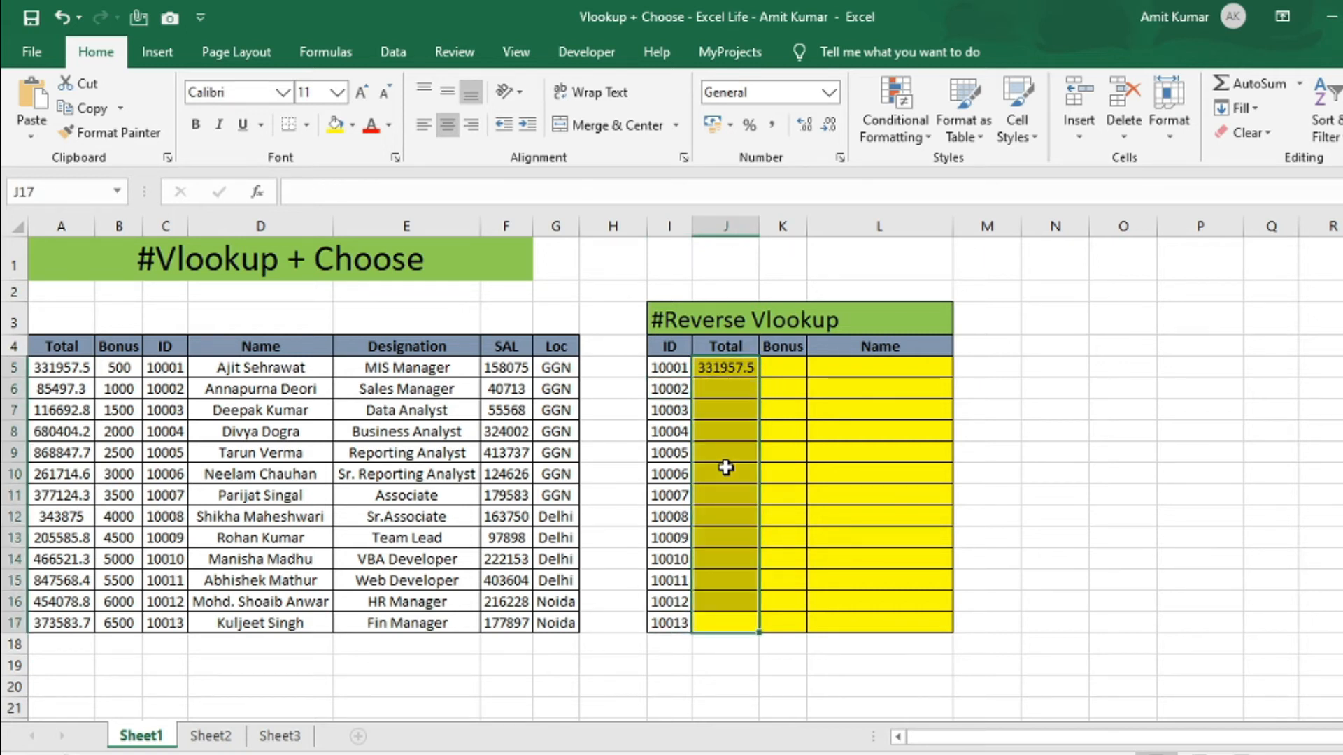
{"action": "key", "text": "ctrl+d"}
{"action": "key", "text": "ctrl+Up"}
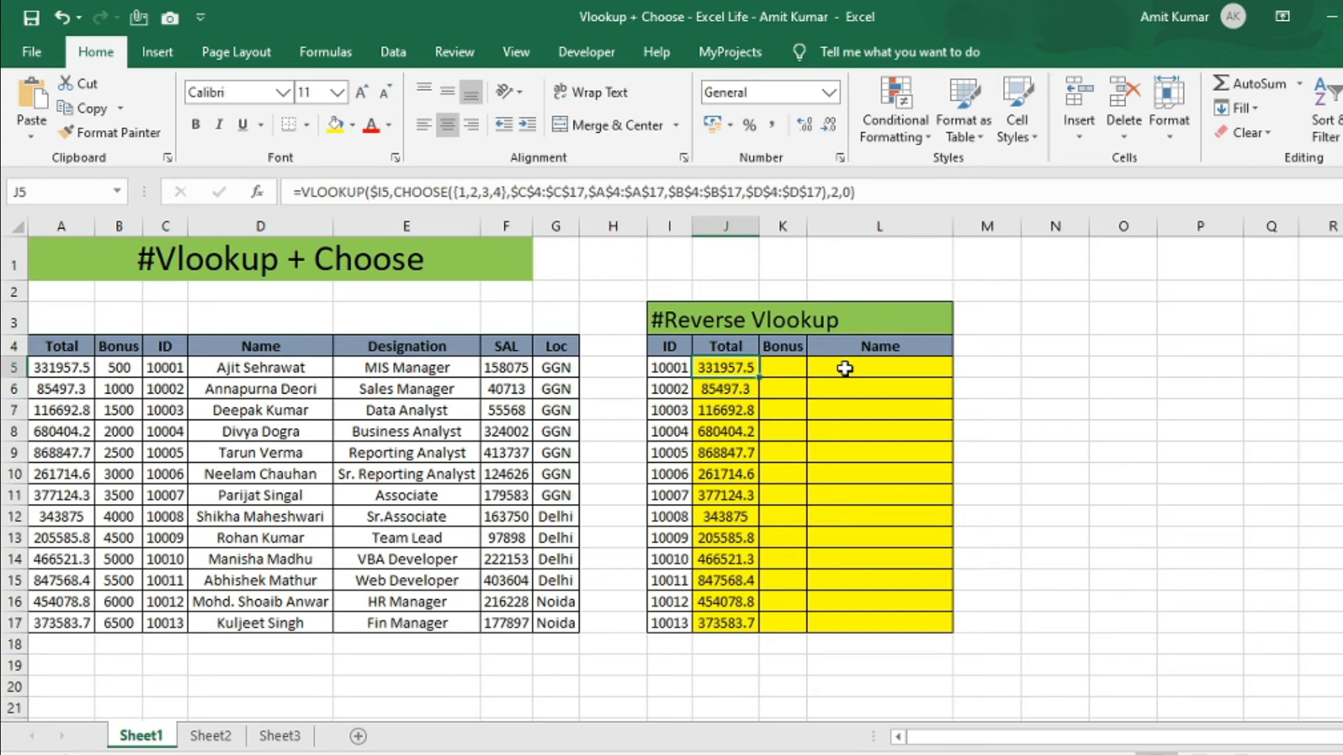
Copy the J5 formula across to the Bonus and Name cells K5 and L5.
{"action": "key", "text": "shift+Right"}
{"action": "key", "text": "shift+Right"}
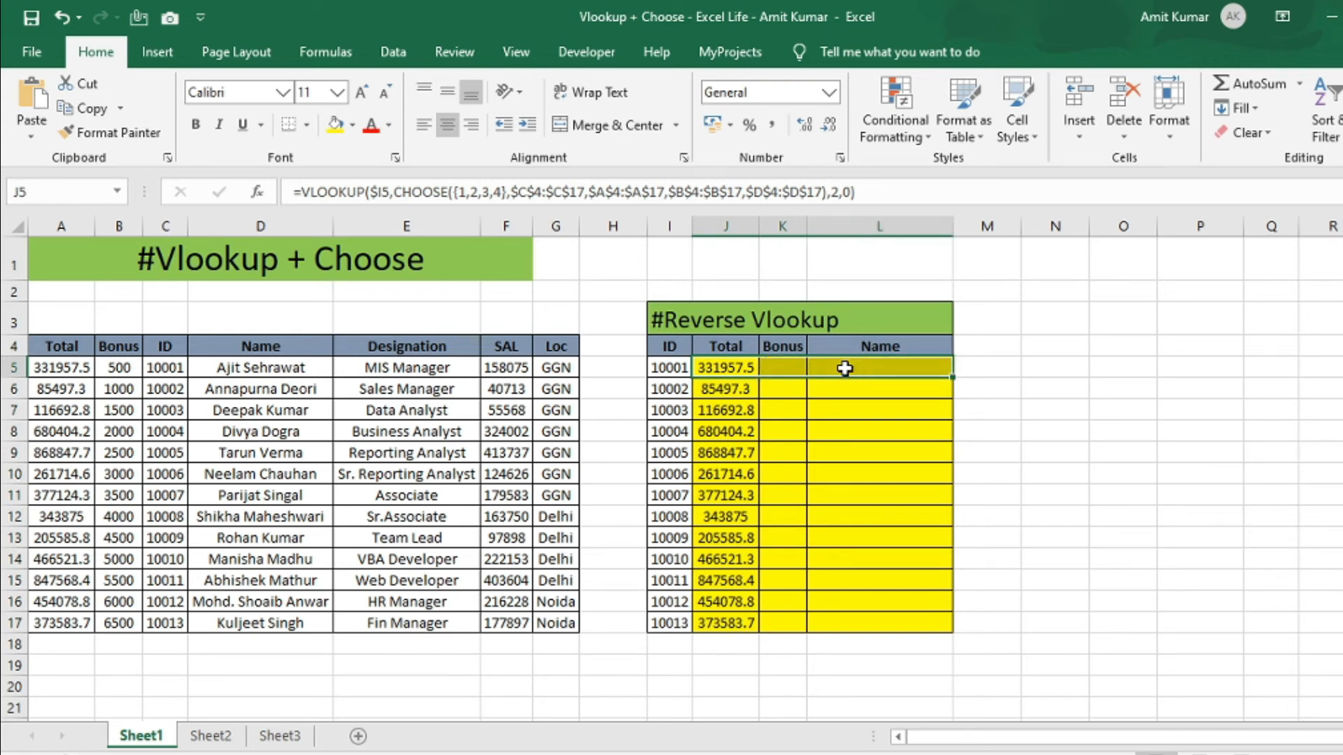
{"action": "key", "text": "ctrl+r"}
Set the VLOOKUP column index in Bonus cell K5 to 3.
{"action": "key", "text": "Right"}
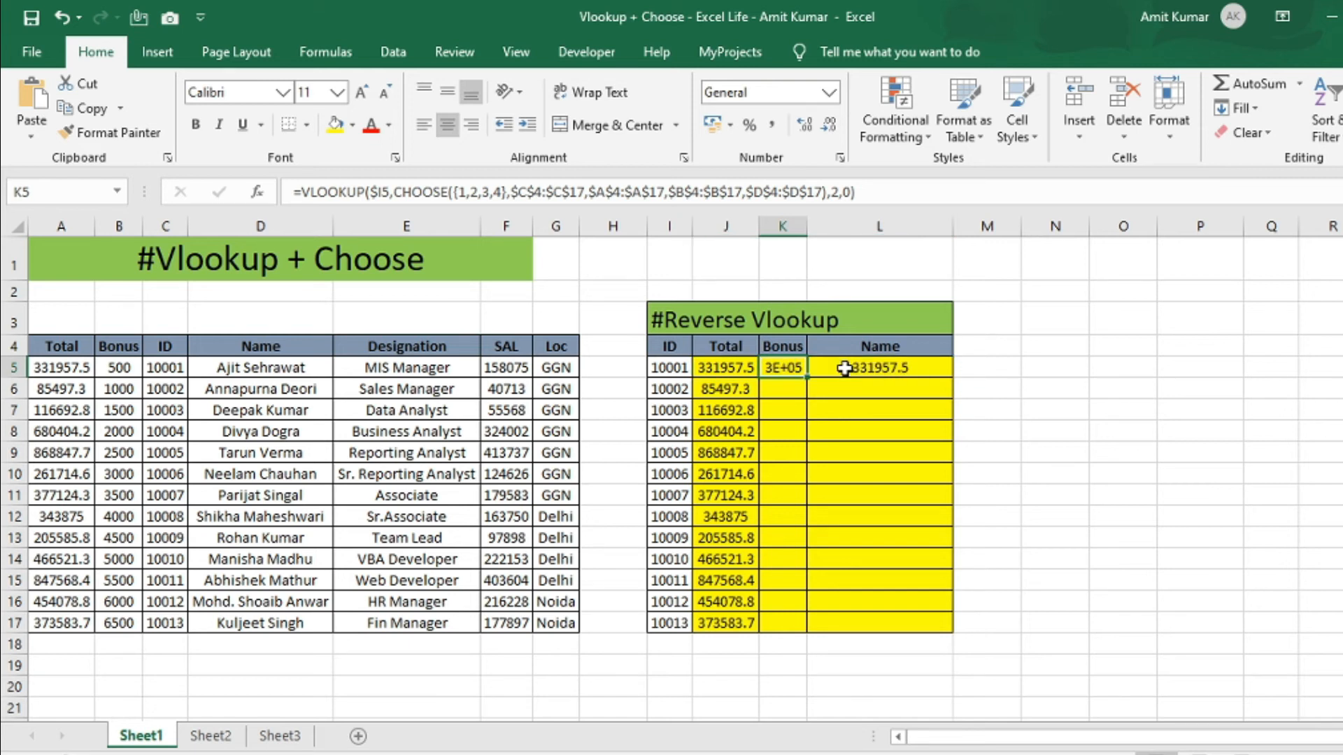
{"action": "left_click", "coordinate": [837, 192]}
{"action": "key", "text": "BackSpace"}
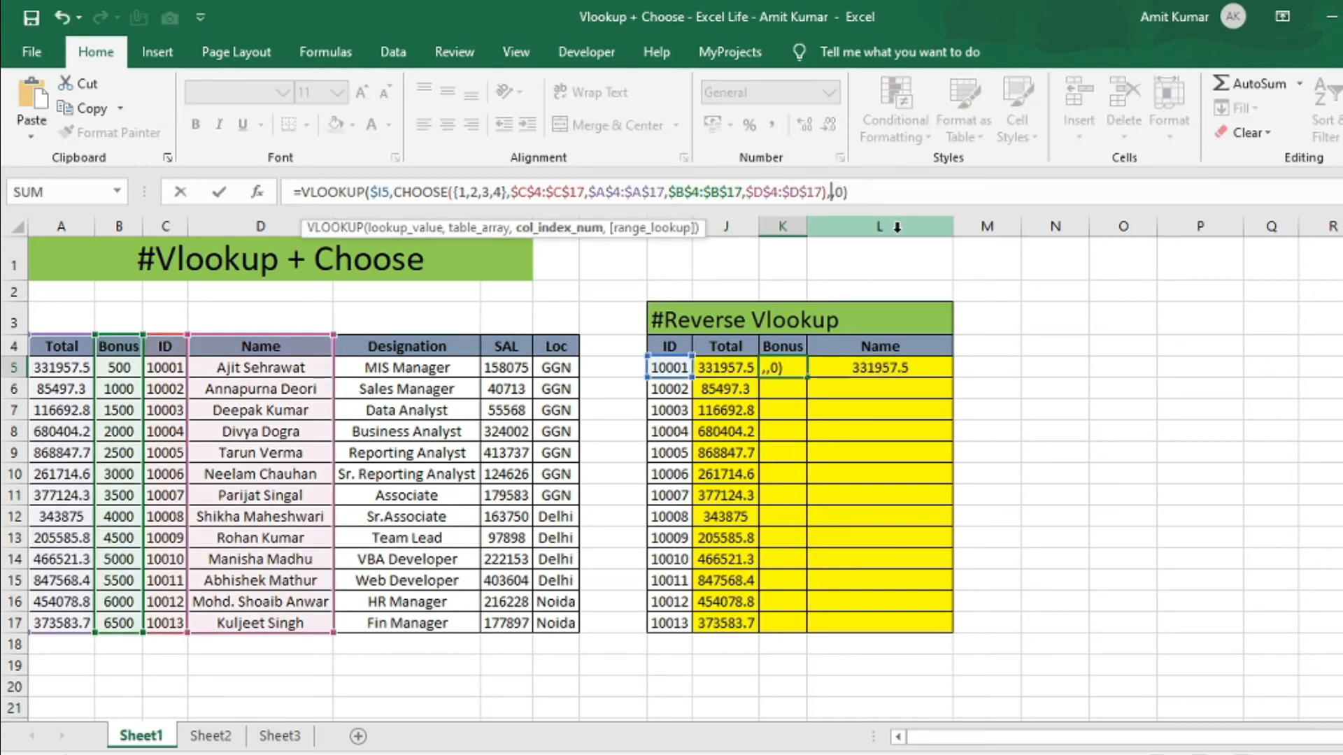
{"action": "type", "text": "3"}
{"action": "key", "text": "Return"}
Set the VLOOKUP column index in Name cell L5 to 4.
{"action": "key", "text": "Up"}
{"action": "key", "text": "Right"}
{"action": "key", "text": "F2"}
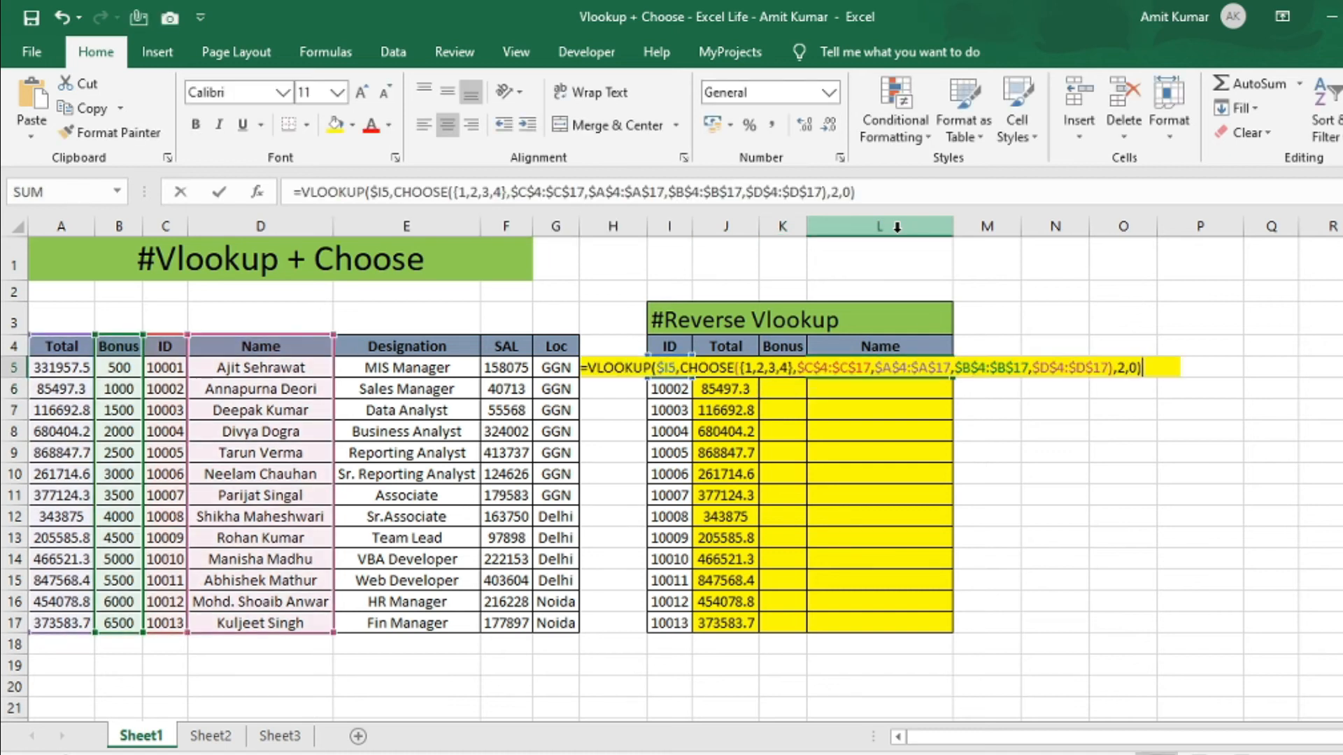
{"action": "left_click", "coordinate": [841, 192]}
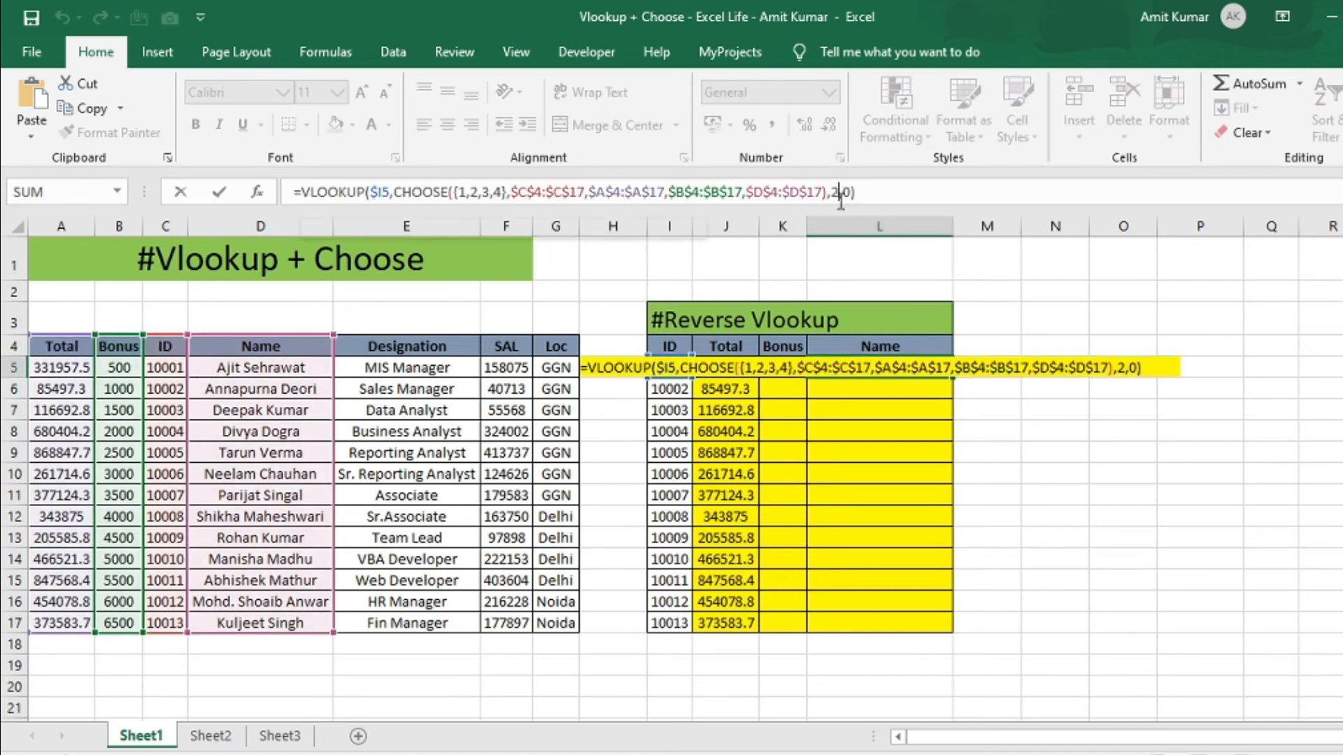
{"action": "key", "text": "BackSpace"}
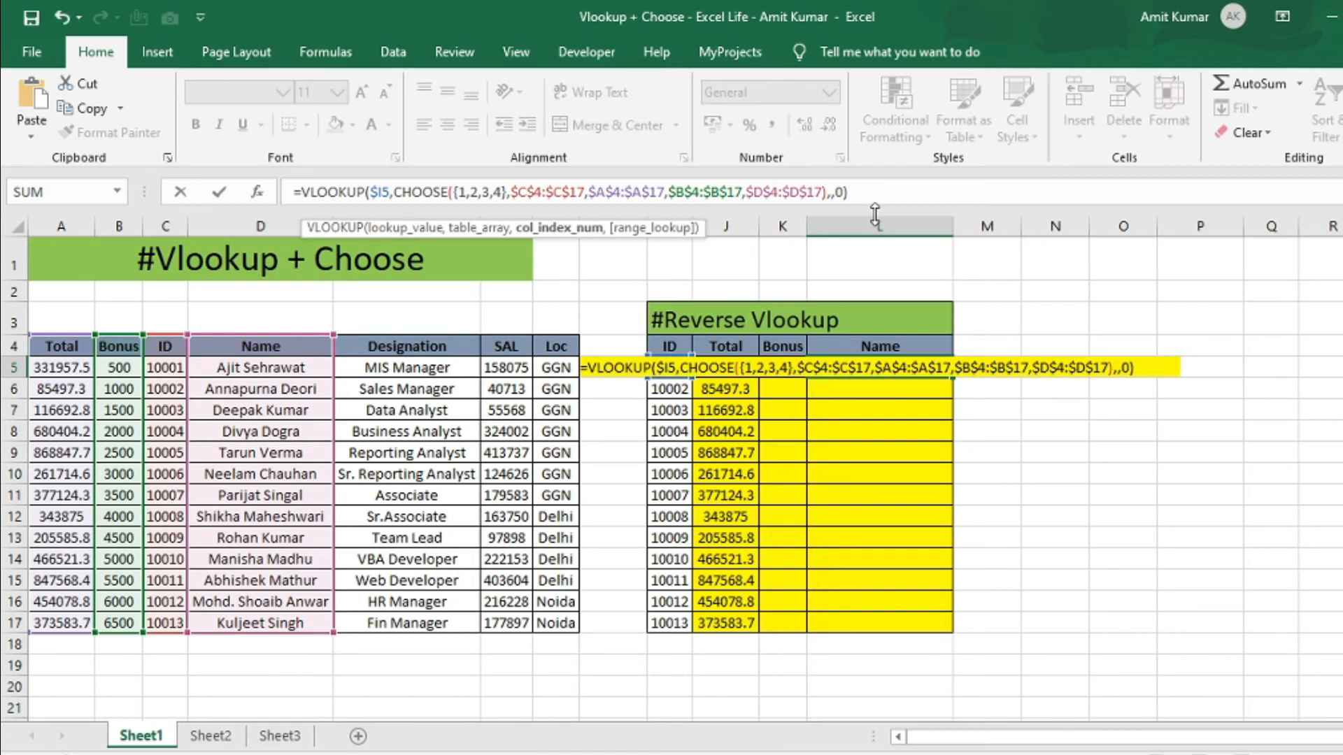
{"action": "type", "text": "4"}
{"action": "key", "text": "Return"}
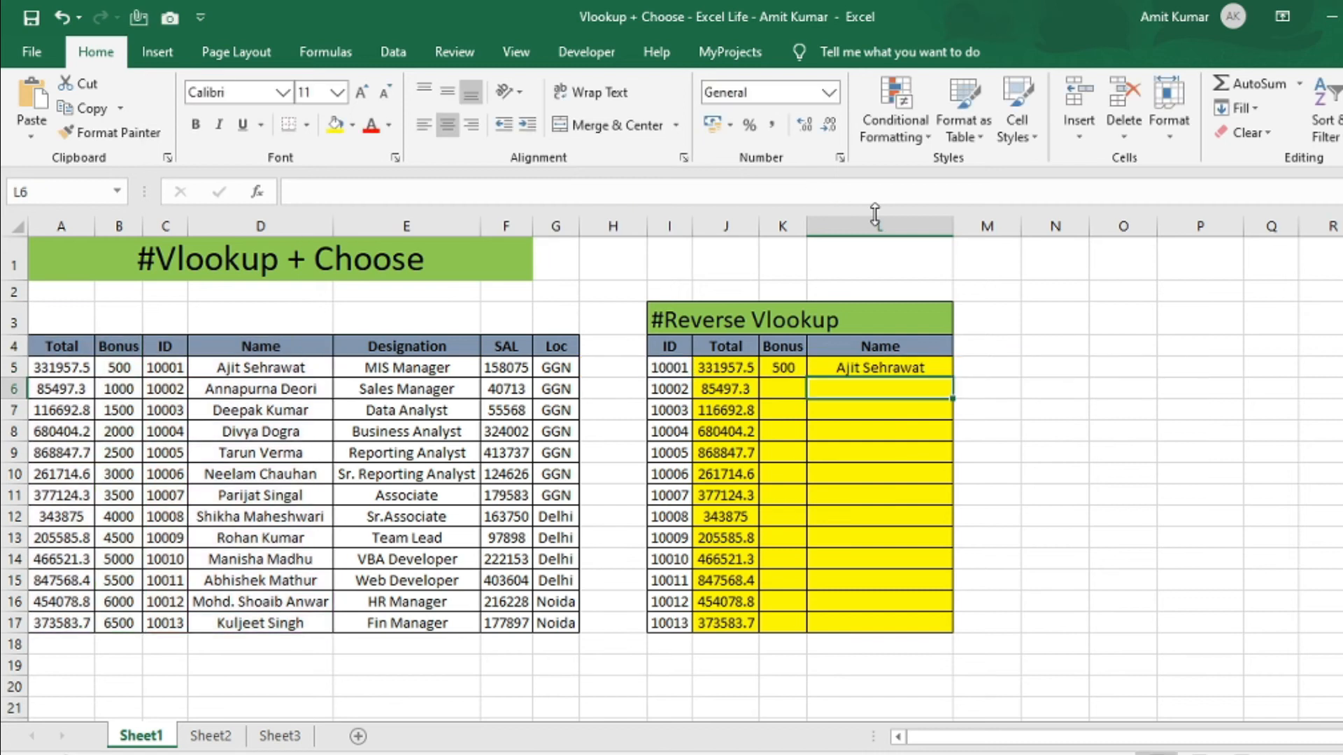
Fill the Bonus and Name formulas from K5:L5 down to row 17.
{"action": "key", "text": "ctrl+Left"}
{"action": "key", "text": "ctrl+Down"}
{"action": "key", "text": "Right"}
{"action": "key", "text": "ctrl+shift+Up"}
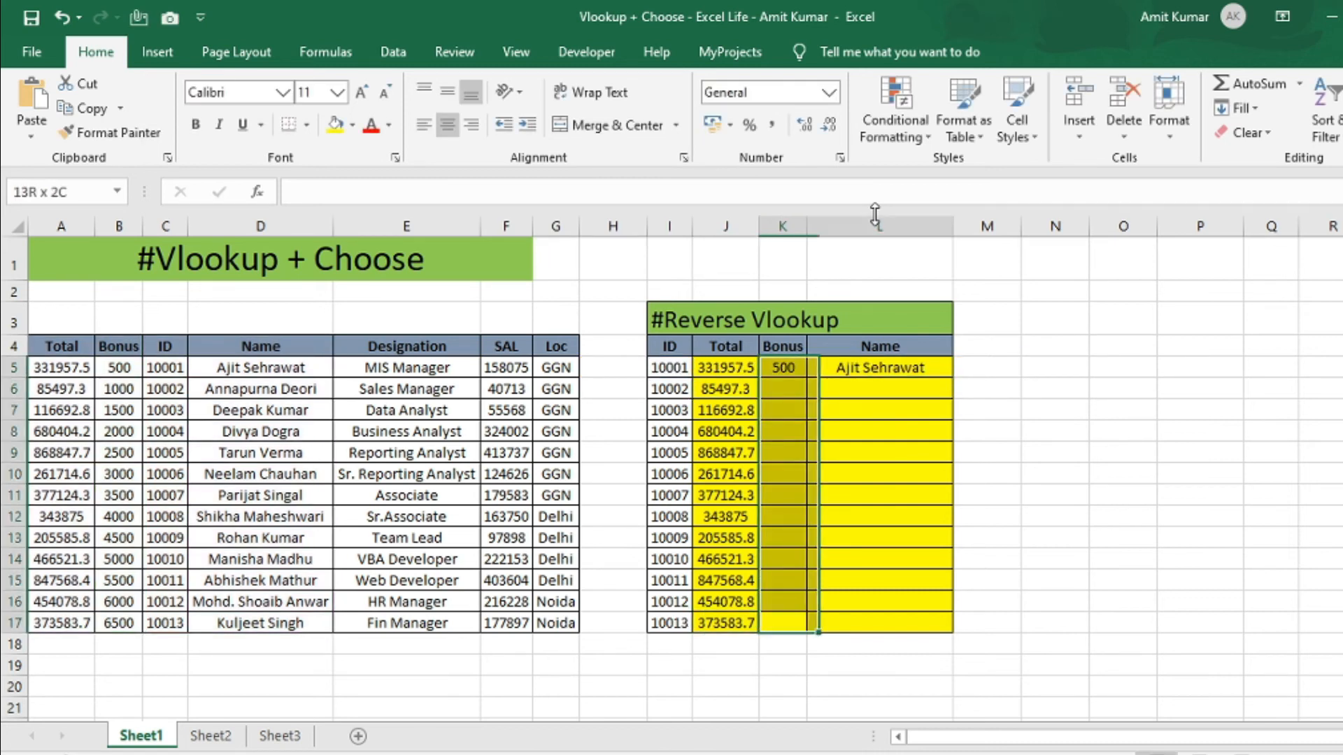
{"action": "key", "text": "shift+Right"}
{"action": "key", "text": "ctrl+d"}
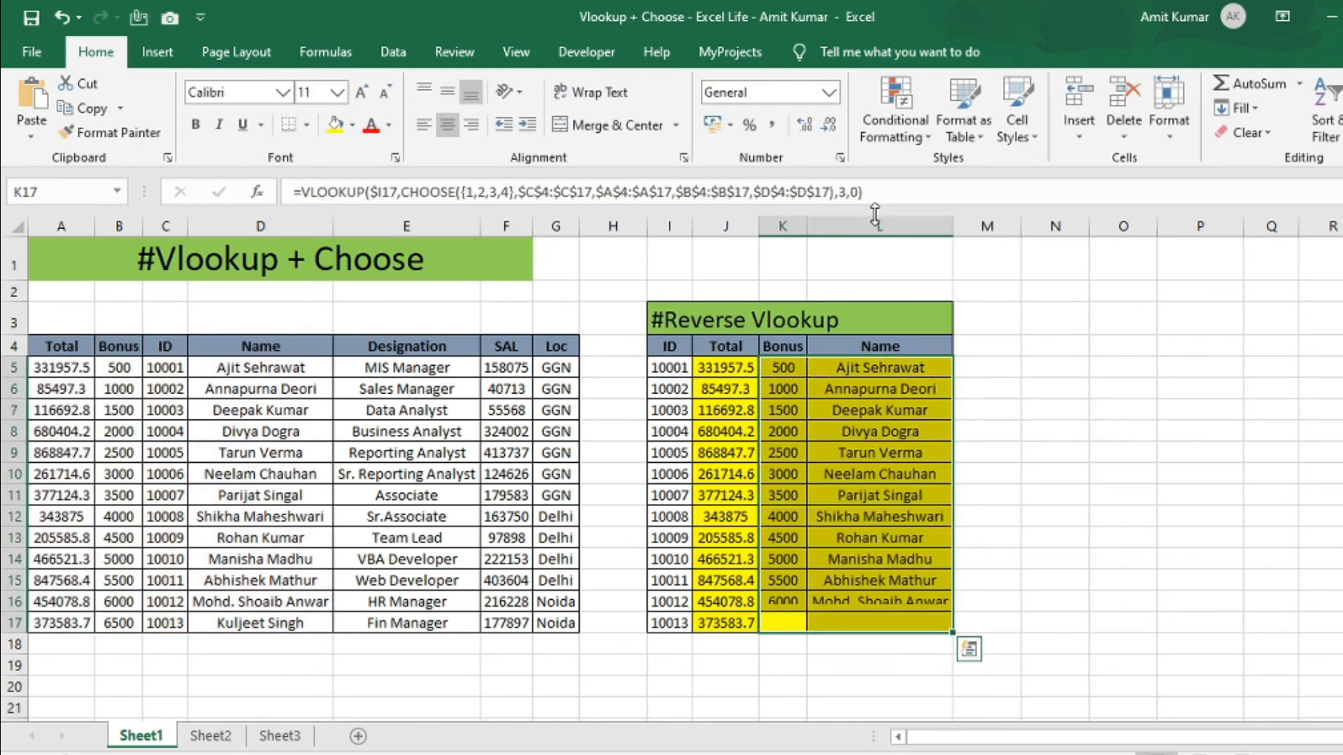
Review the VLOOKUP and CHOOSE formulas in J5, K5 and L5, comparing their column index numbers.
{"action": "key", "text": "ctrl+Up"}
{"action": "key", "text": "Left"}
{"action": "key", "text": "Left"}
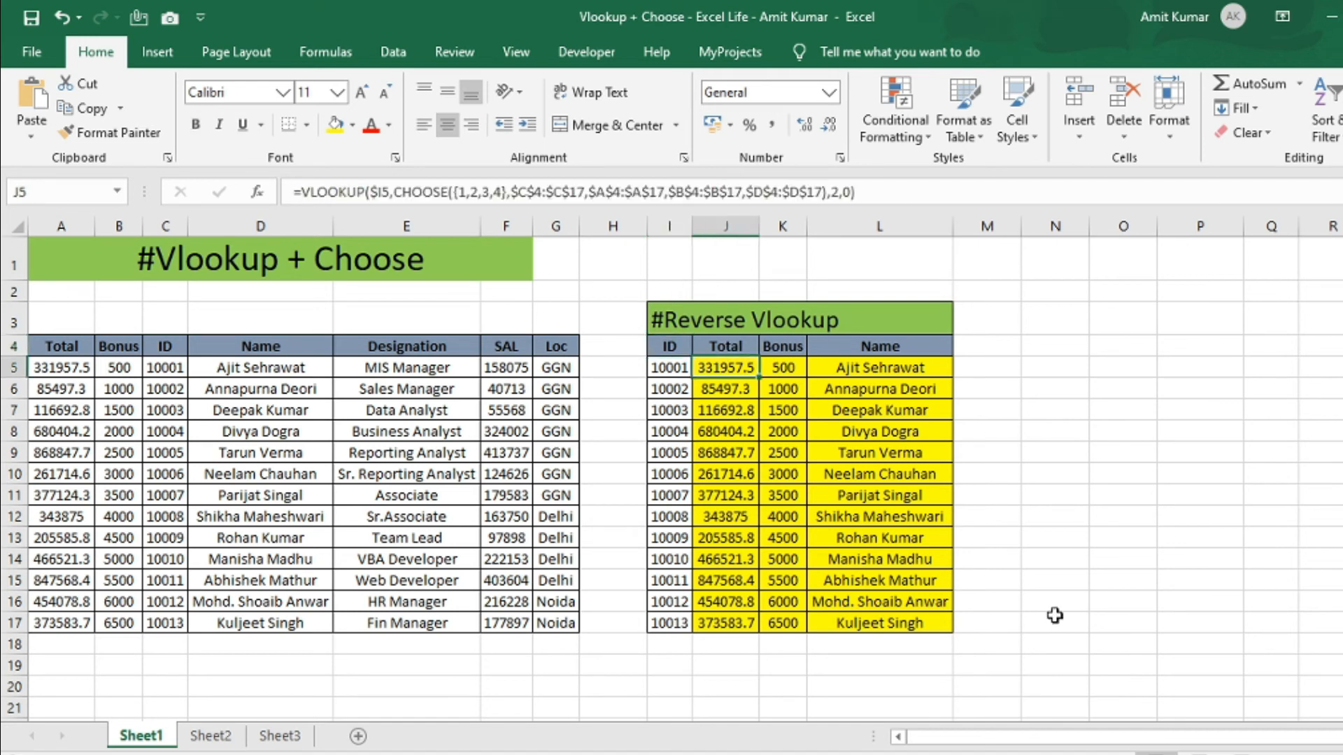
{"action": "key", "text": "F2"}
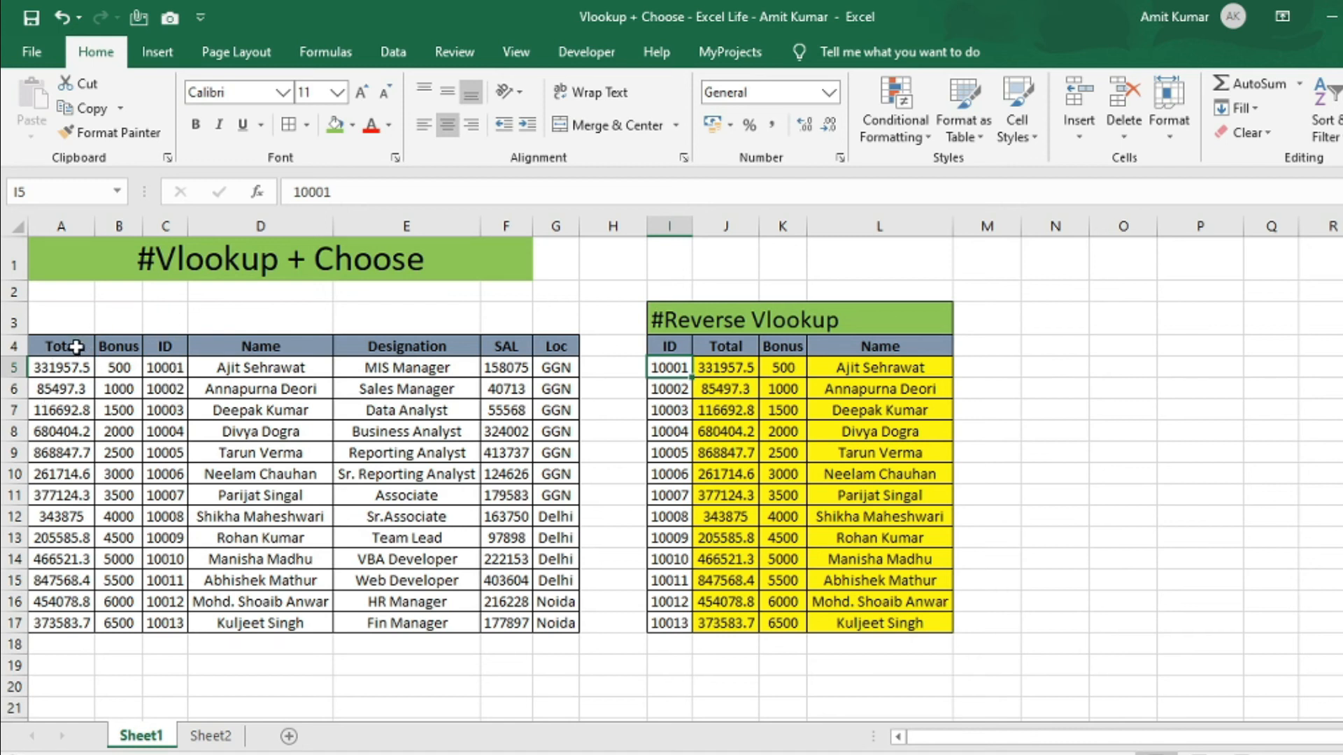
{"action": "left_click", "coordinate": [731, 368]}
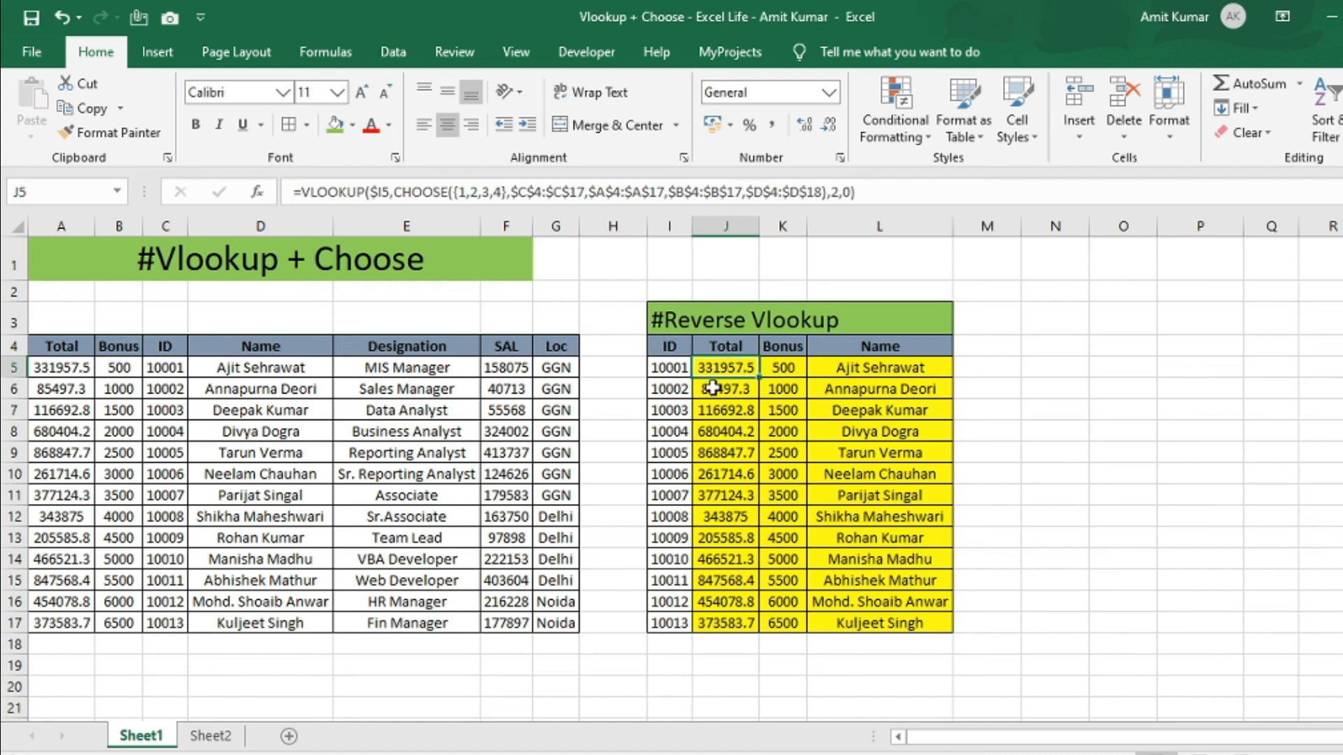
{"action": "left_click", "coordinate": [793, 368]}
{"action": "left_click", "coordinate": [856, 365]}
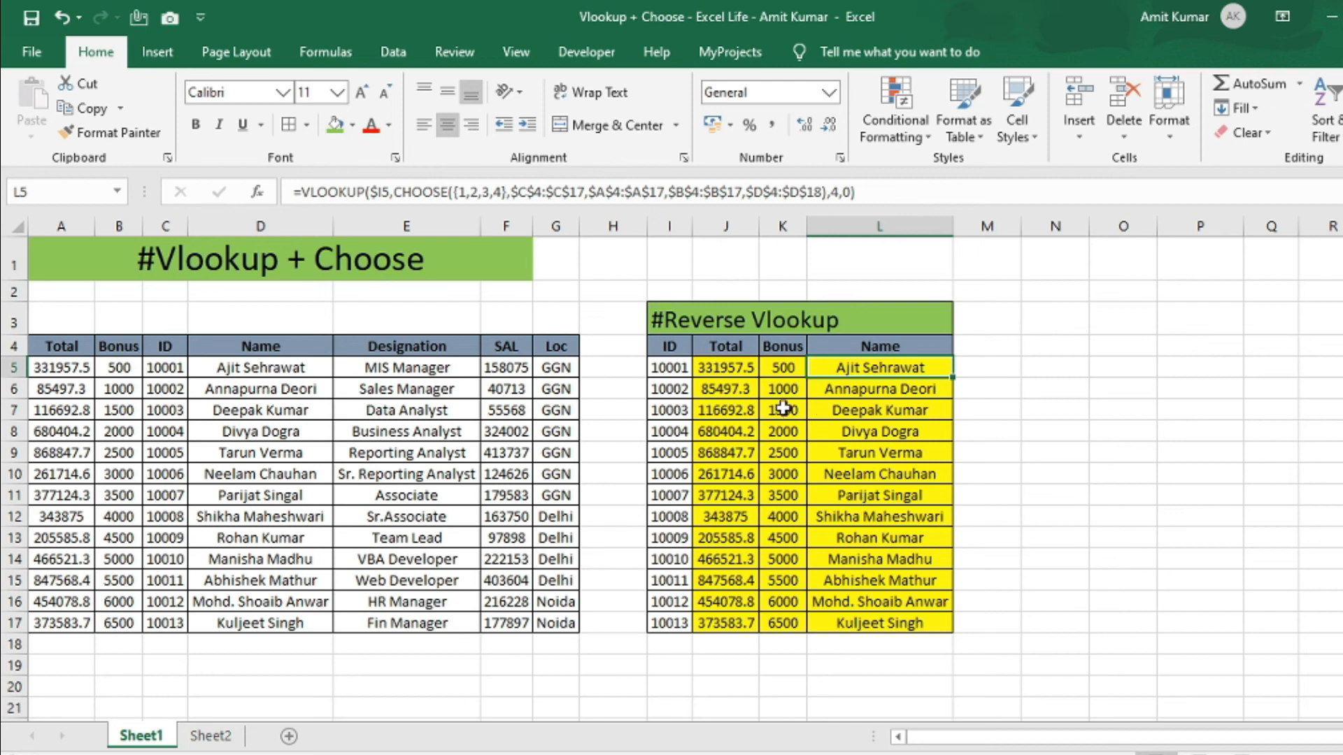
{"action": "left_click", "coordinate": [743, 368]}
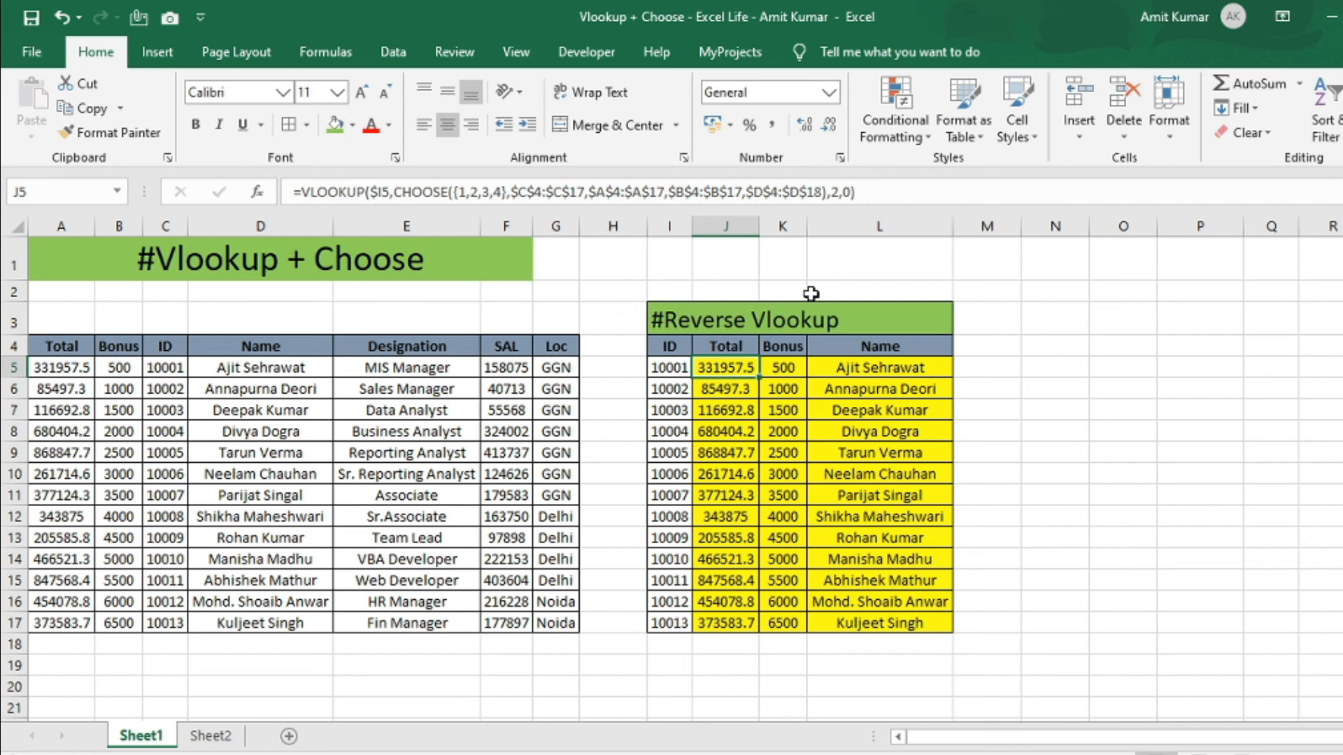
Enter the helper column index numbers 2, 3 and 4 in cells J2, K2 and L2 above the reverse lookup table.
{"action": "left_click", "coordinate": [741, 293]}
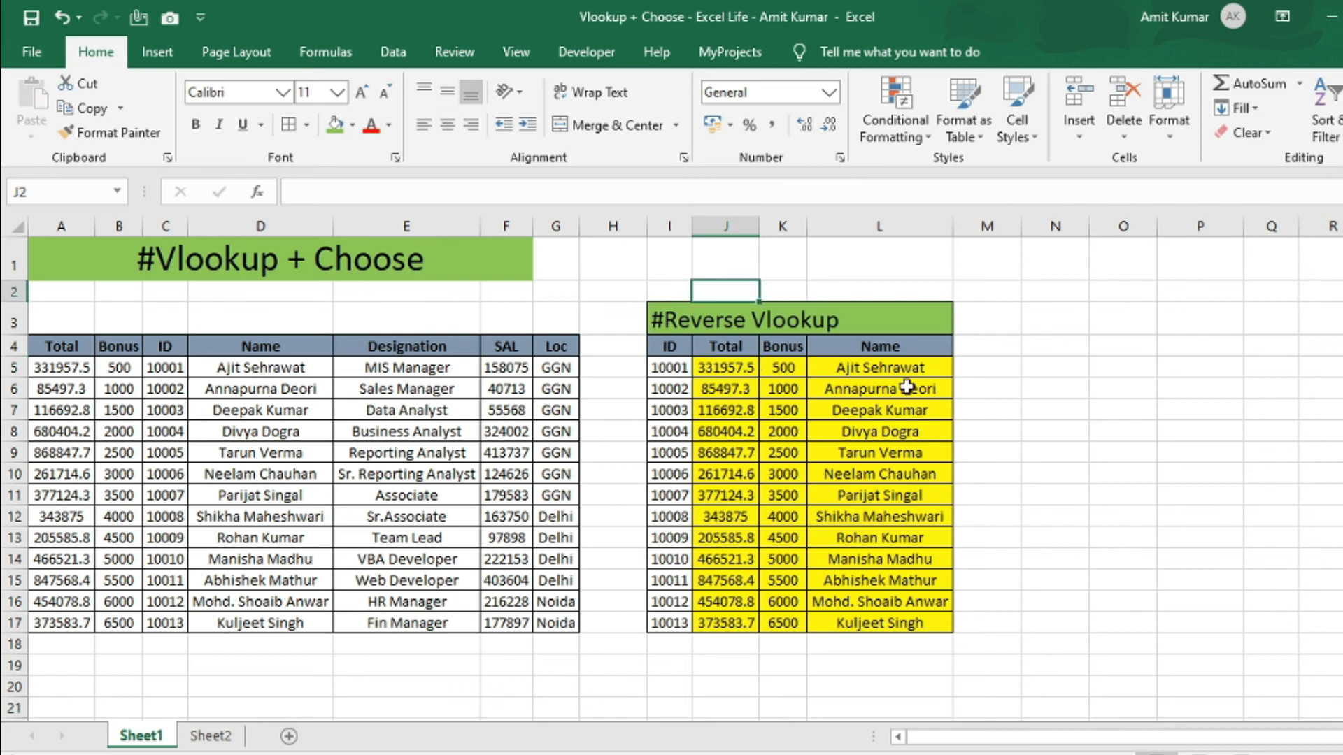
{"action": "type", "text": "2"}
{"action": "type", "text": "3"}
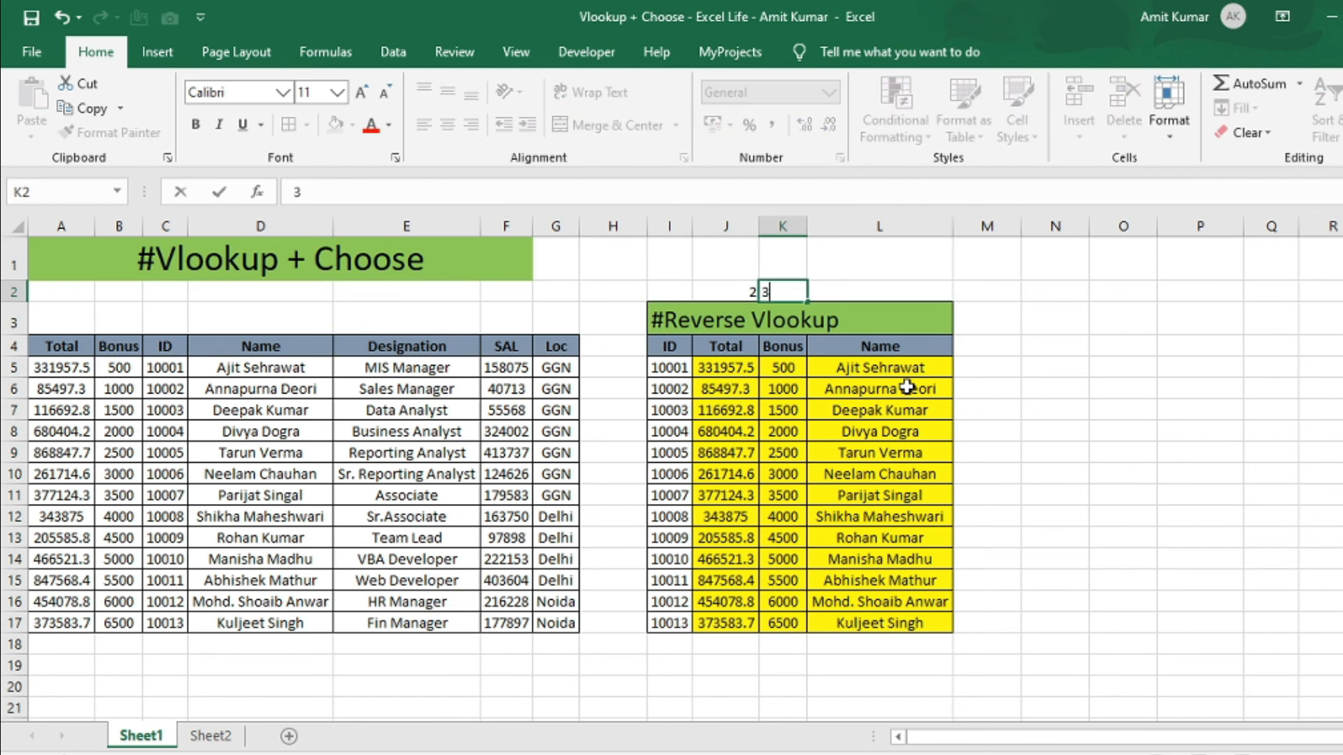
{"action": "key", "text": "Tab"}
{"action": "type", "text": "4"}
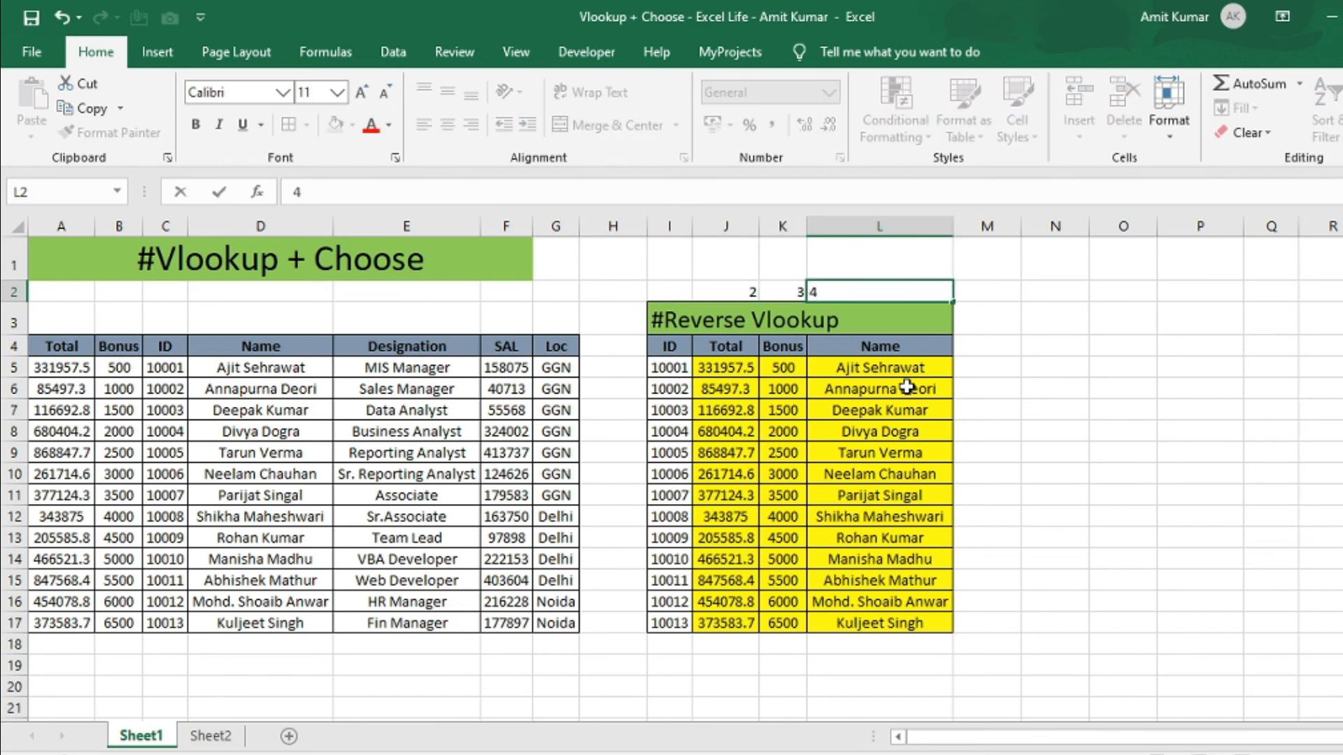
Replace the hard-coded column index in the J5 formula with the row-locked reference J$2.
{"action": "left_click", "coordinate": [728, 370]}
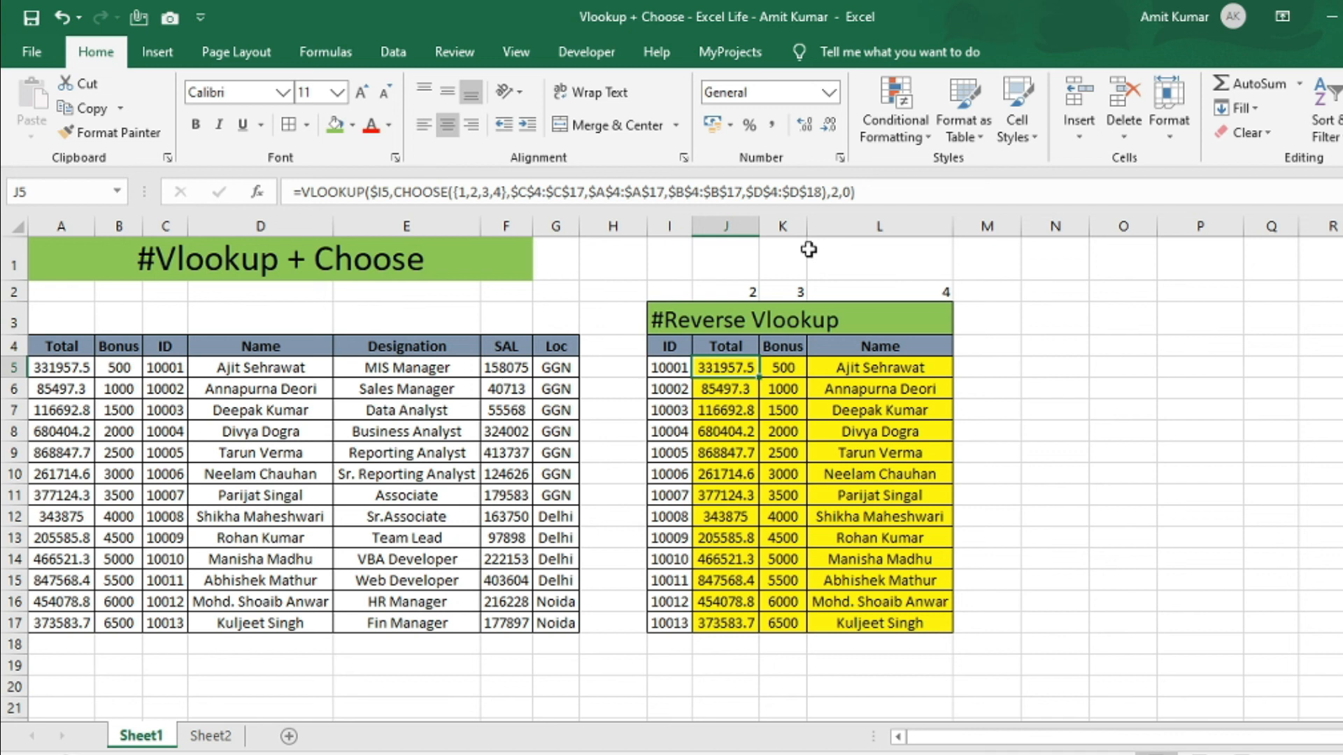
{"action": "left_click", "coordinate": [853, 196]}
{"action": "key", "text": "BackSpace"}
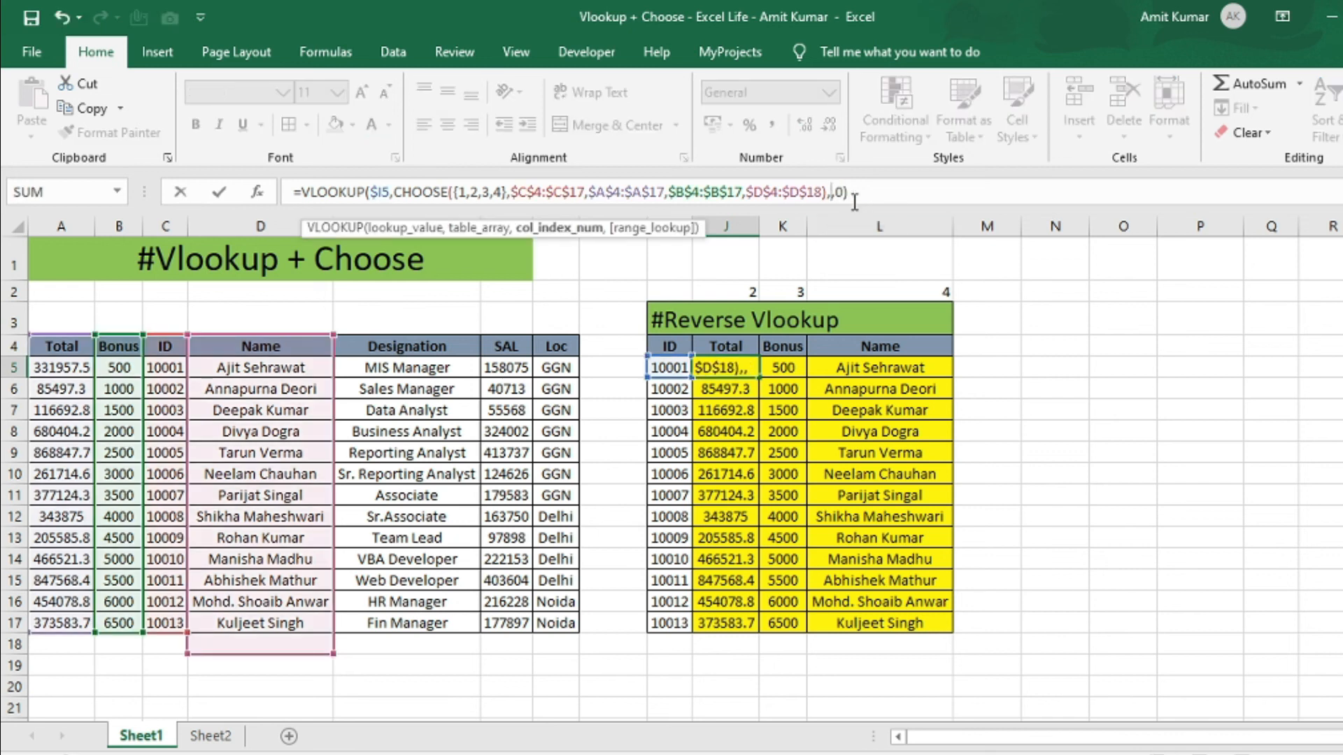
{"action": "left_click", "coordinate": [736, 294]}
{"action": "key", "text": "F4"}
{"action": "key", "text": "F4"}
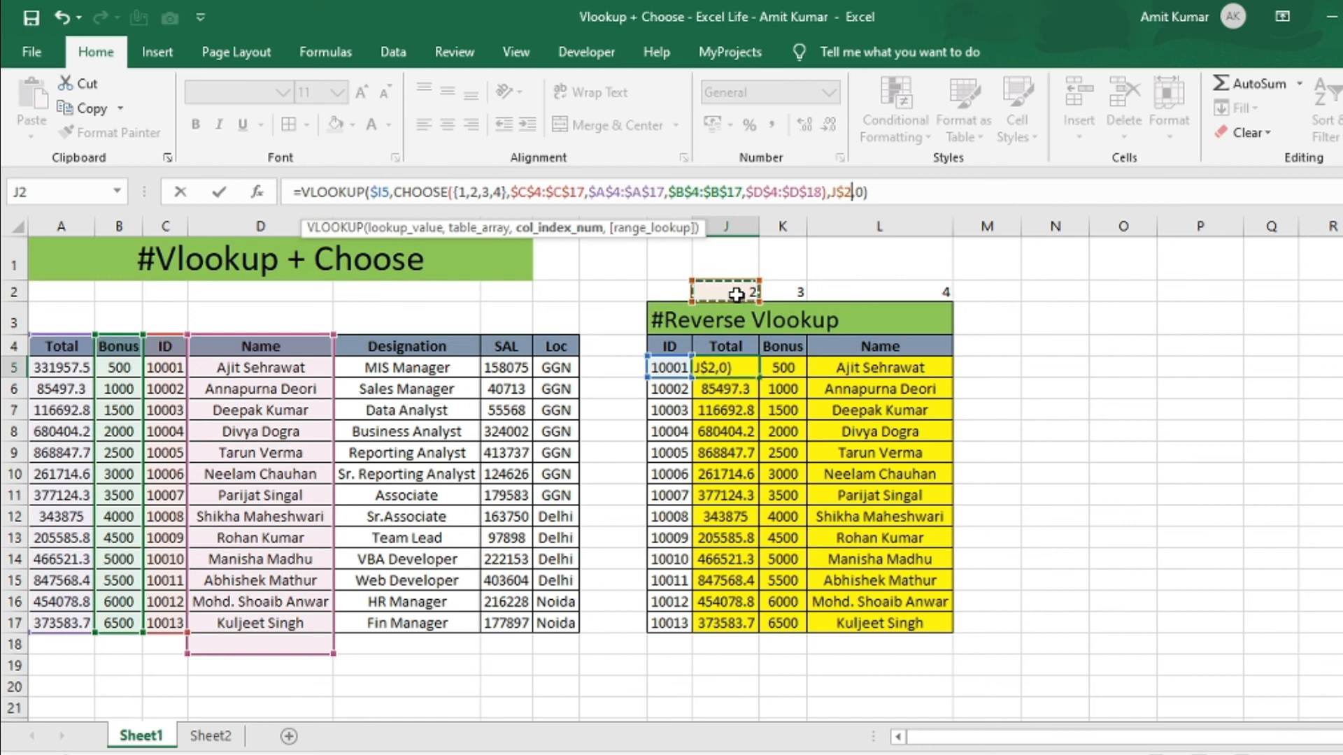
{"action": "key", "text": "Return"}
Fill the revised J5 formula down to J17 and extend the selection across Bonus and Name to L17.
{"action": "key", "text": "Up"}
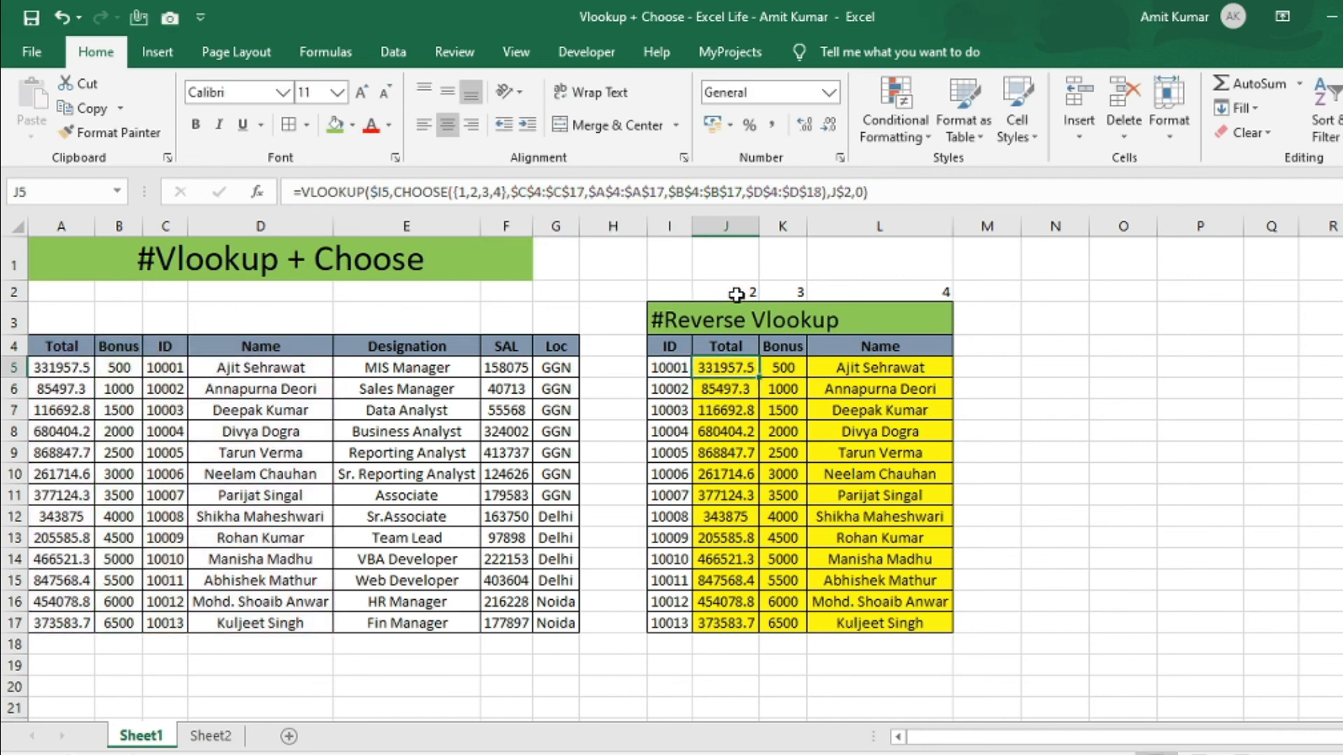
{"action": "key", "text": "ctrl+shift+Down"}
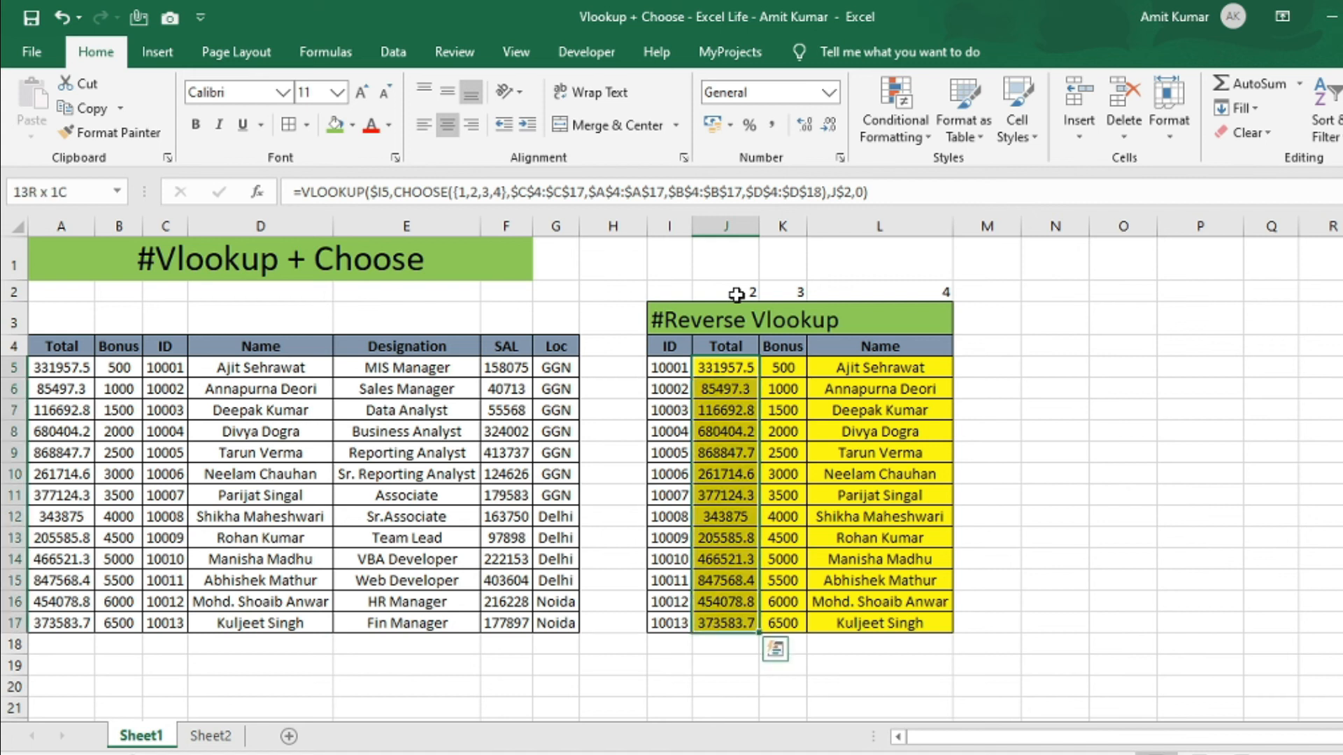
{"action": "key", "text": "ctrl+d"}
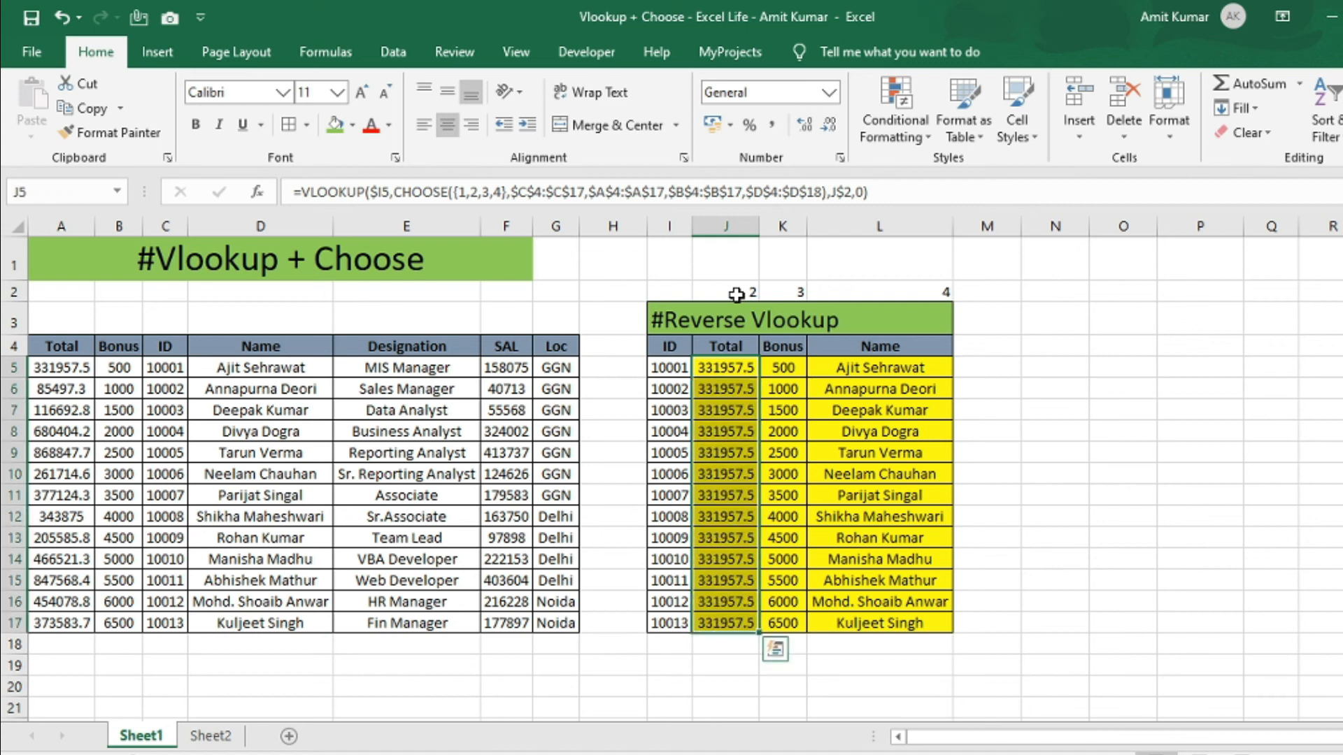
{"action": "key", "text": "shift+Right"}
{"action": "key", "text": "shift+Right"}
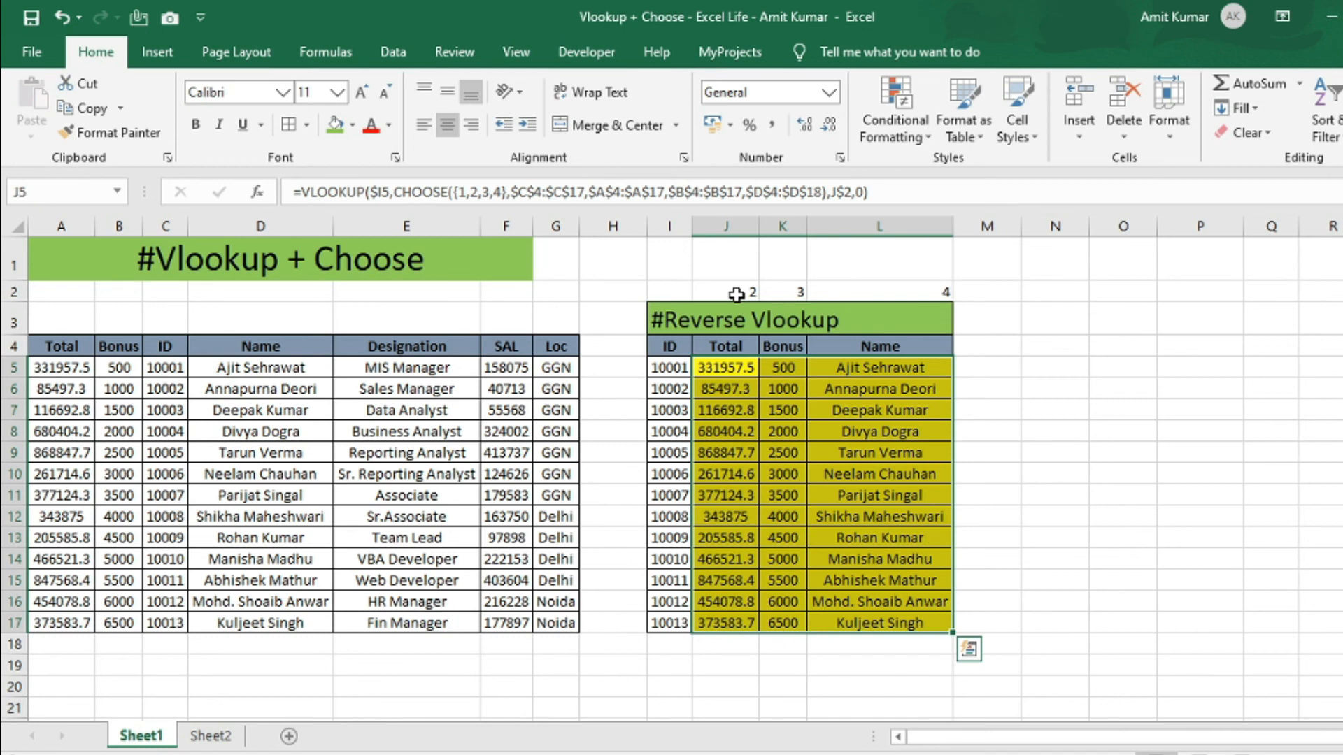
Inspect the formula in J5 and the helper index cell J2 that it references.
{"action": "left_click", "coordinate": [732, 370]}
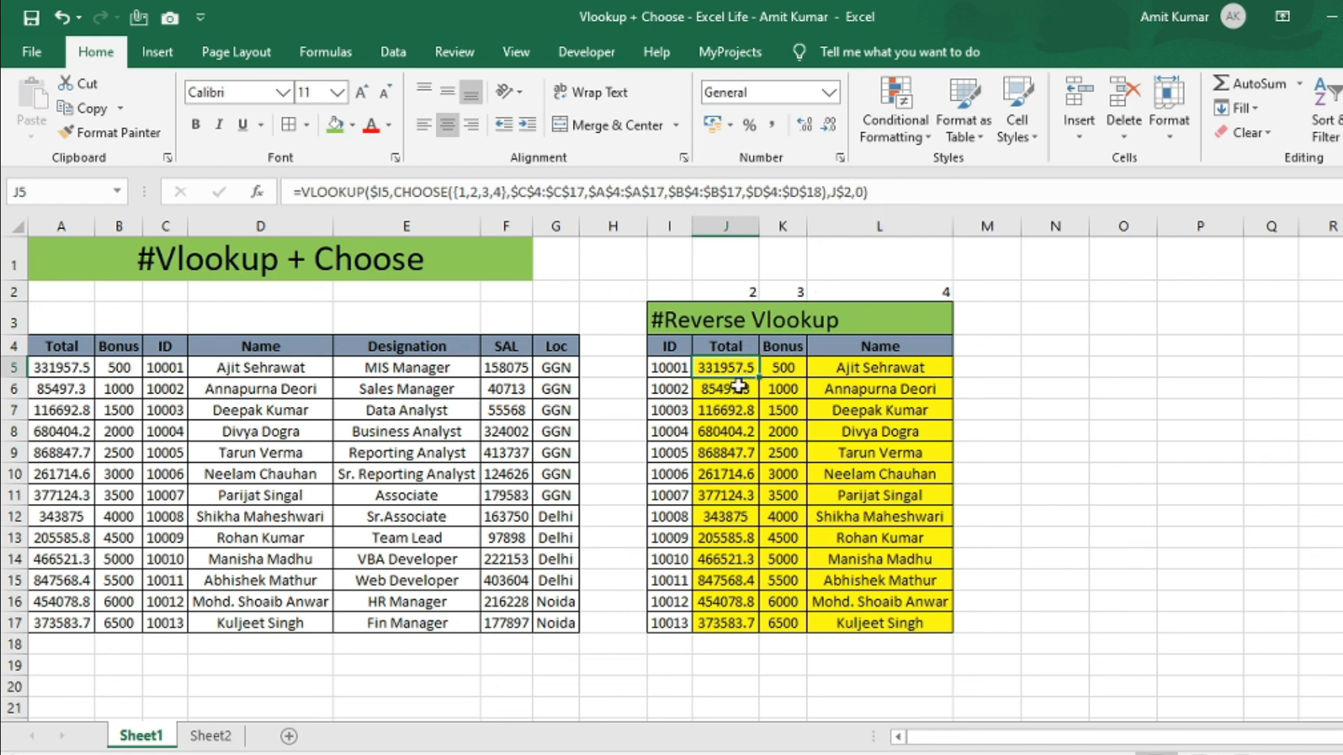
{"action": "left_click", "coordinate": [737, 288]}
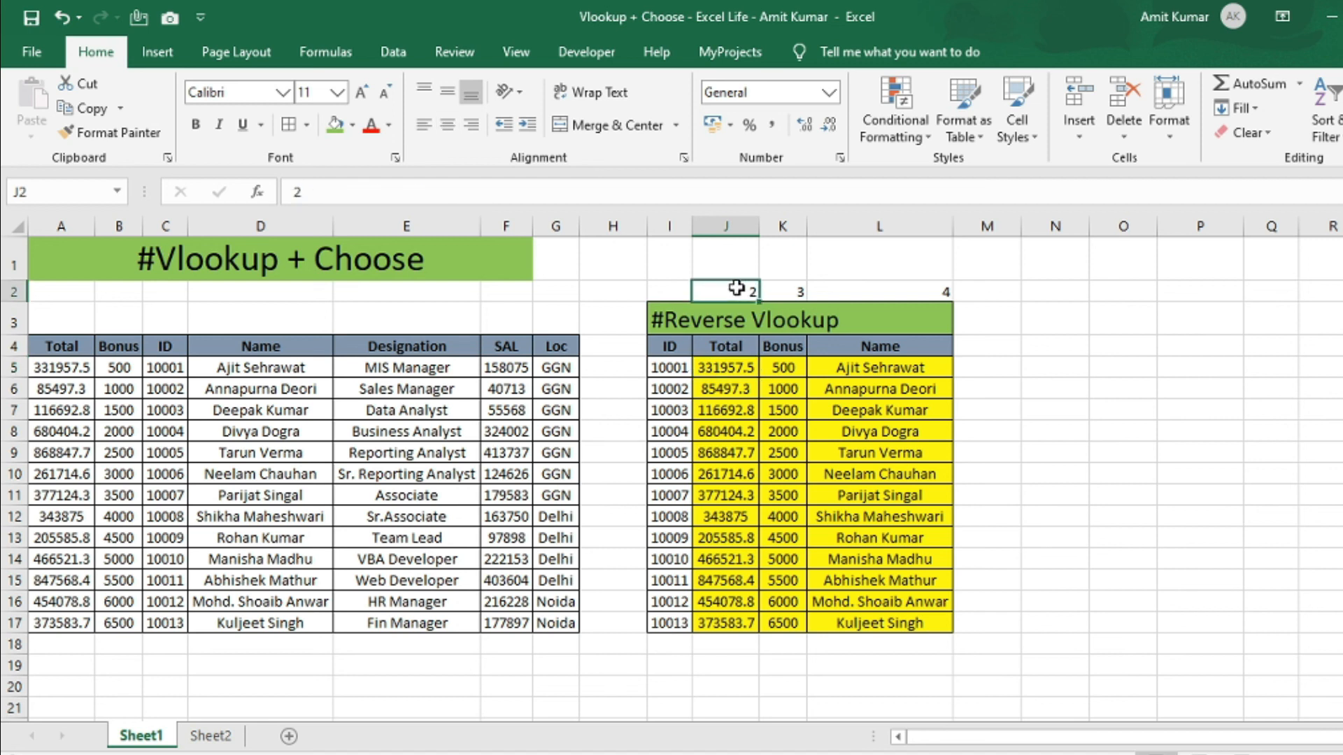